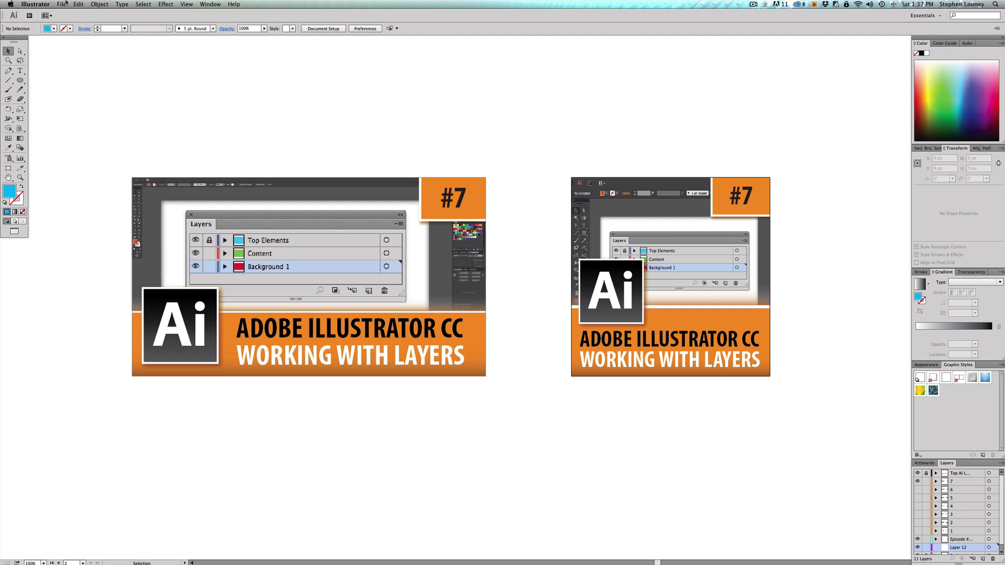
- Create a new blank document with the default settings
{"action": "left_click", "coordinate": [61, 5]}
{"action": "left_click", "coordinate": [78, 15]}
{"action": "key", "text": "Return"}
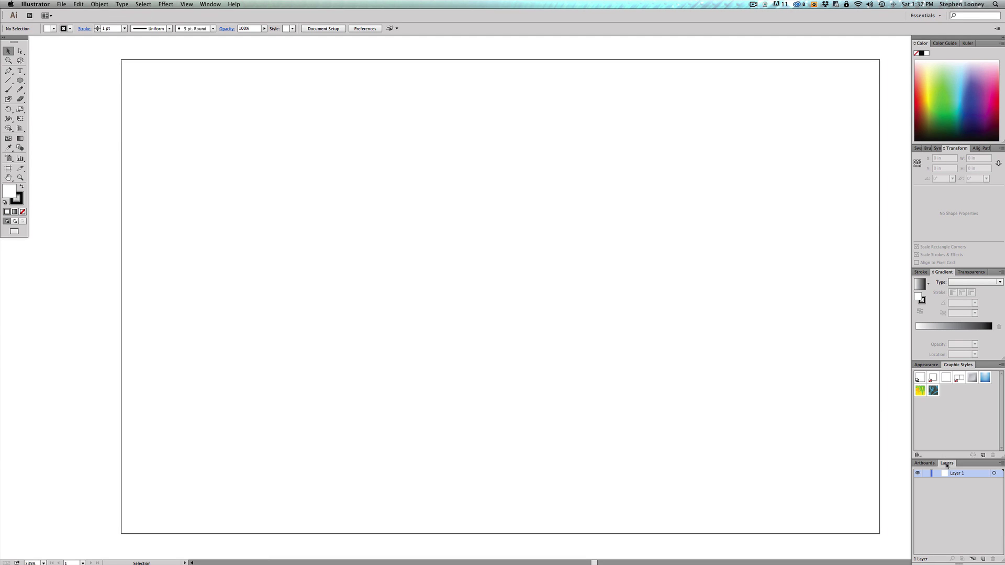
- Undock the Layers list from its group and float it over the canvas
{"action": "left_click_drag", "start_coordinate": [947, 465], "coordinate": [527, 199]}
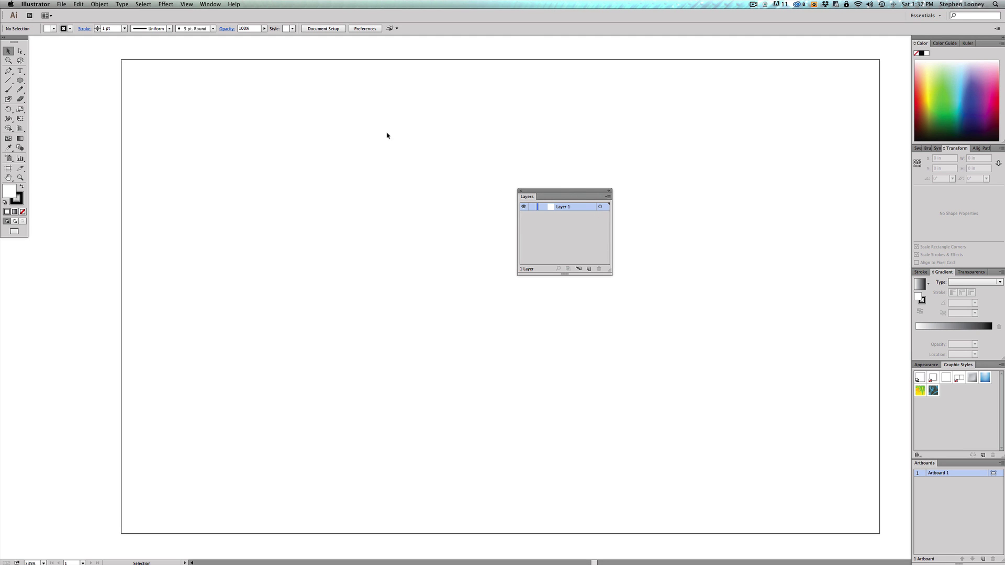
{"action": "left_click", "coordinate": [210, 3]}
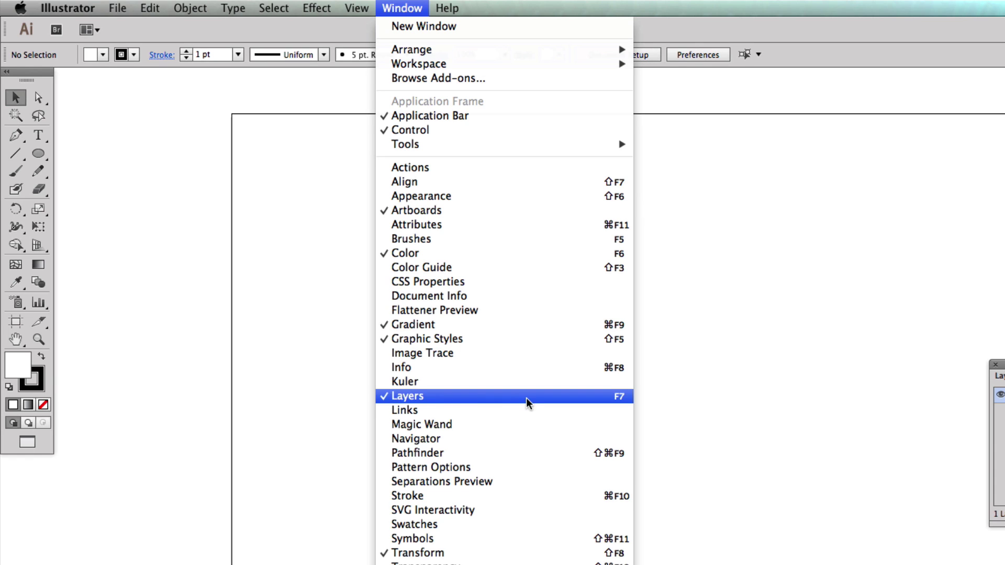
{"action": "left_click", "coordinate": [840, 401]}
{"action": "left_click_drag", "start_coordinate": [994, 370], "coordinate": [963, 365]}
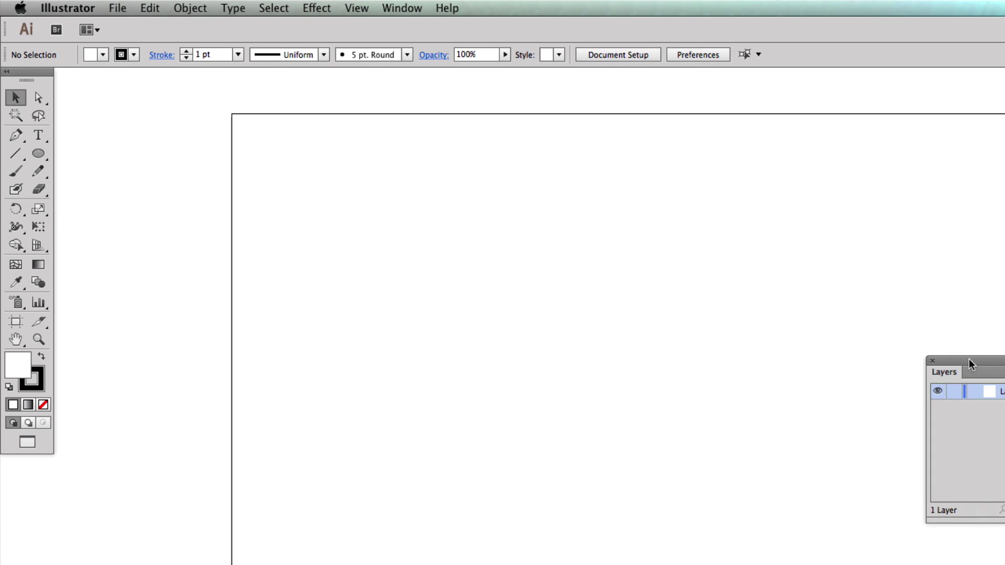
{"action": "left_click_drag", "start_coordinate": [849, 301], "coordinate": [878, 300]}
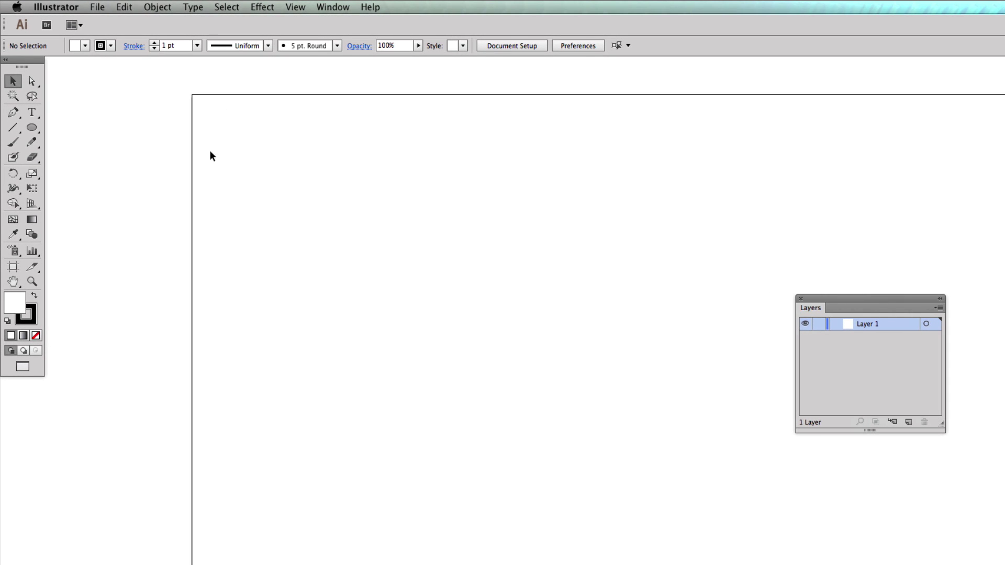
- Draw a circle about 0.93 in wide near the artboard's upper-left corner and a five-pointed star beside it
{"action": "key", "text": "l"}
{"action": "left_click_drag", "start_coordinate": [229, 157], "coordinate": [370, 258]}
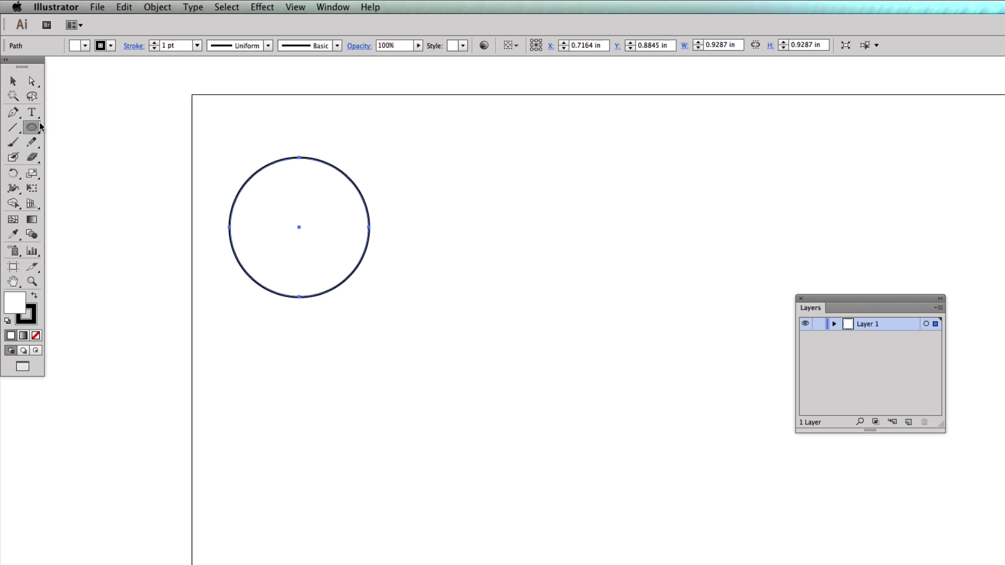
{"action": "left_click_drag", "start_coordinate": [36, 127], "coordinate": [90, 186]}
{"action": "left_click_drag", "start_coordinate": [433, 194], "coordinate": [539, 302]}
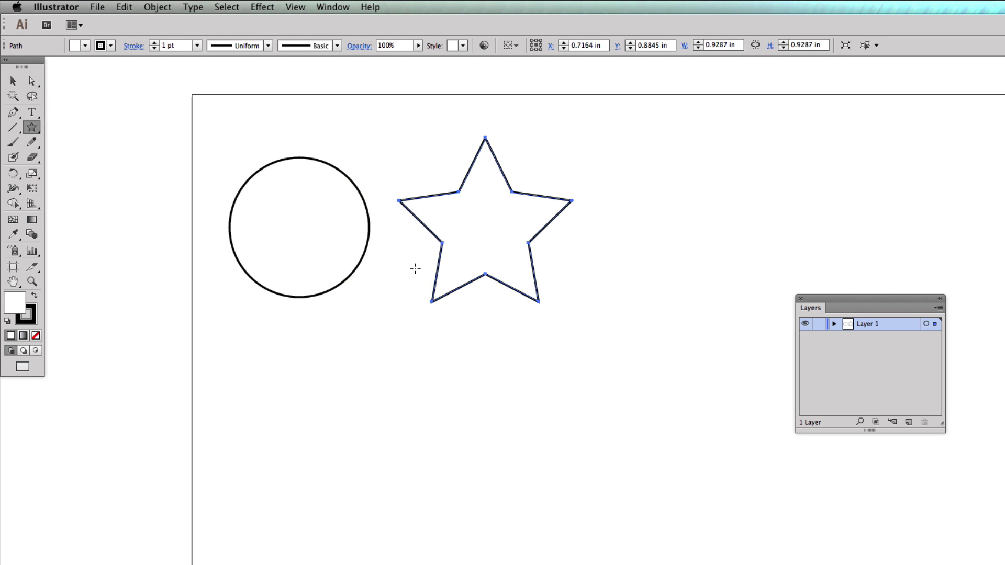
- Draw a rectangle about 2.01 by 0.56 in below the circle and star, and move all three shapes slightly down and right
{"action": "left_click_drag", "start_coordinate": [32, 127], "coordinate": [88, 127]}
{"action": "left_click_drag", "start_coordinate": [248, 353], "coordinate": [549, 437]}
{"action": "key", "text": "v"}
{"action": "left_click_drag", "start_coordinate": [238, 130], "coordinate": [576, 460]}
{"action": "left_click_drag", "start_coordinate": [460, 194], "coordinate": [475, 202]}
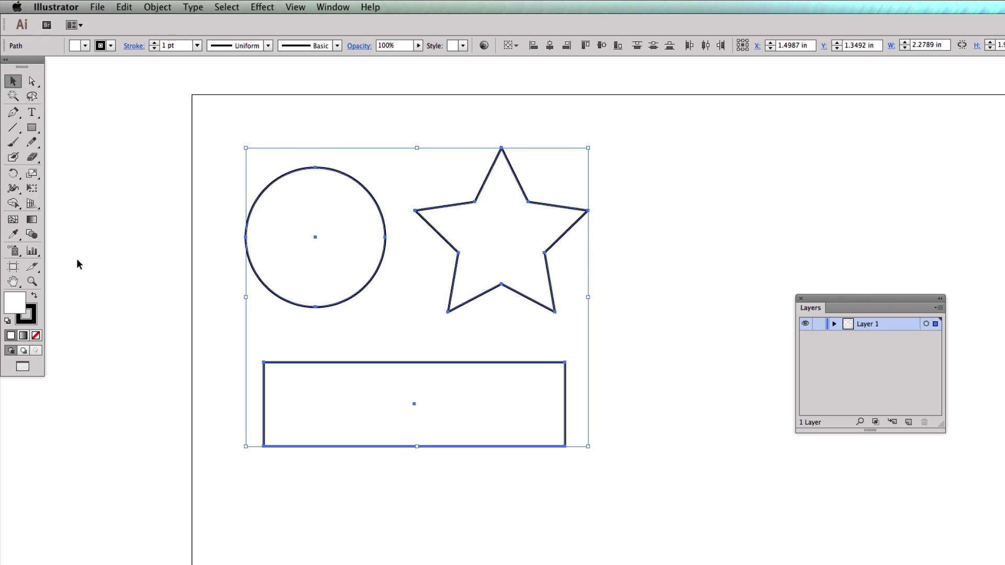
- Remove the stroke from the circle, star and rectangle and deselect them
{"action": "left_click", "coordinate": [33, 319]}
{"action": "left_click", "coordinate": [35, 337]}
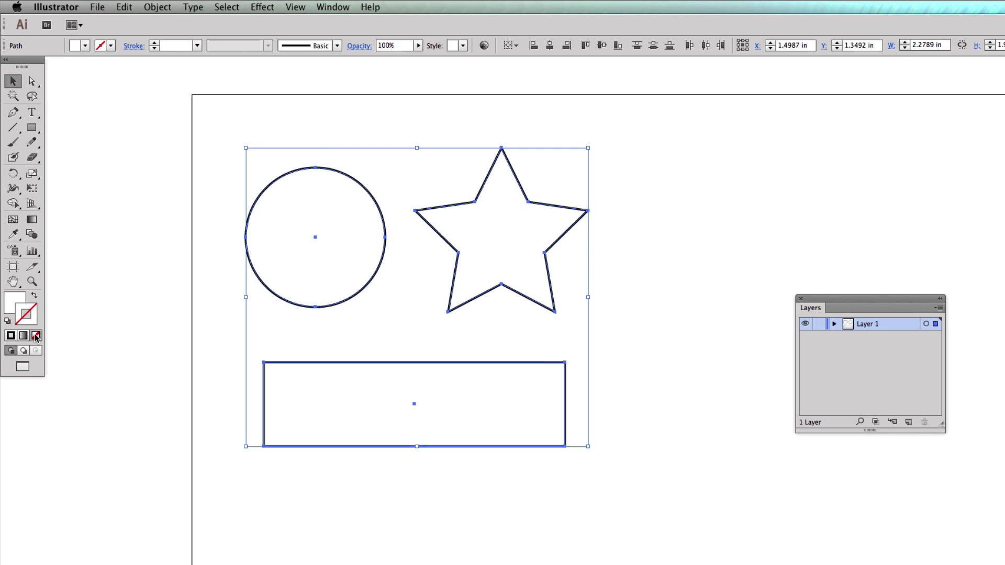
{"action": "left_click", "coordinate": [108, 224]}
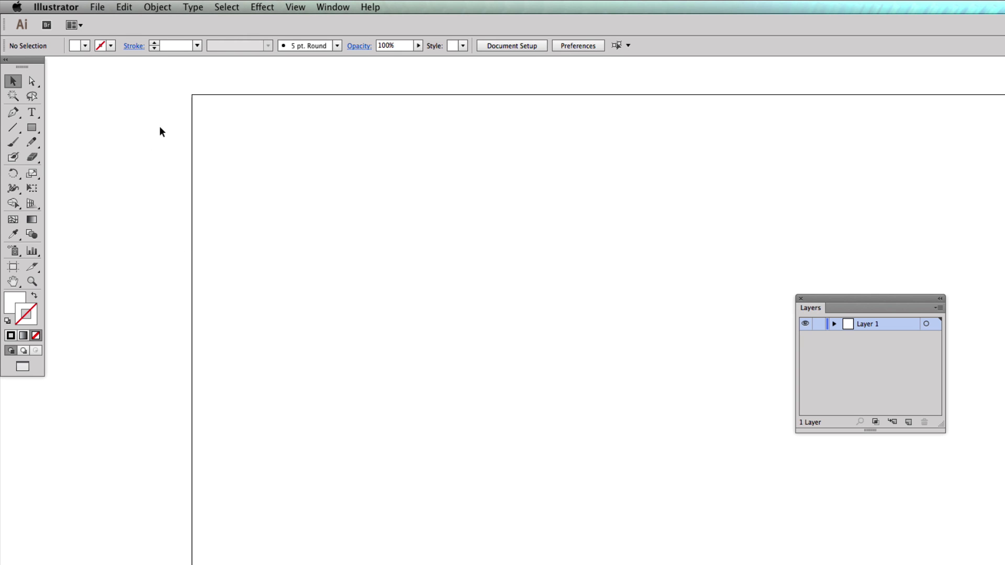
- Select all three shapes, rename their layer as SHAPES and set the layer colour to Green
{"action": "mouse_move", "coordinate": [161, 125]}
{"action": "left_mouse_down"}
{"action": "mouse_move", "coordinate": [744, 563]}
{"action": "mouse_move", "coordinate": [717, 489]}
{"action": "left_mouse_up"}
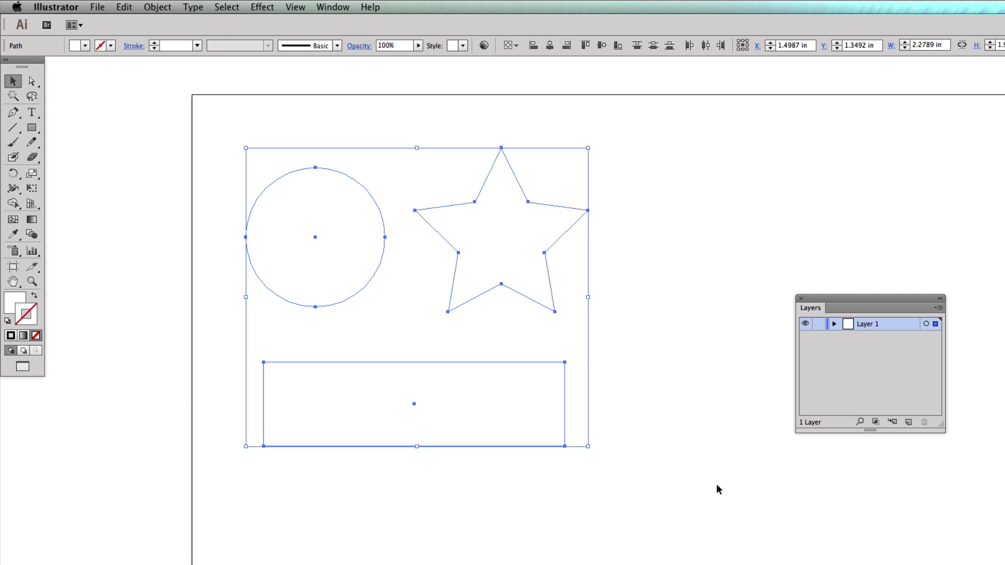
{"action": "left_click_drag", "start_coordinate": [685, 349], "coordinate": [752, 392]}
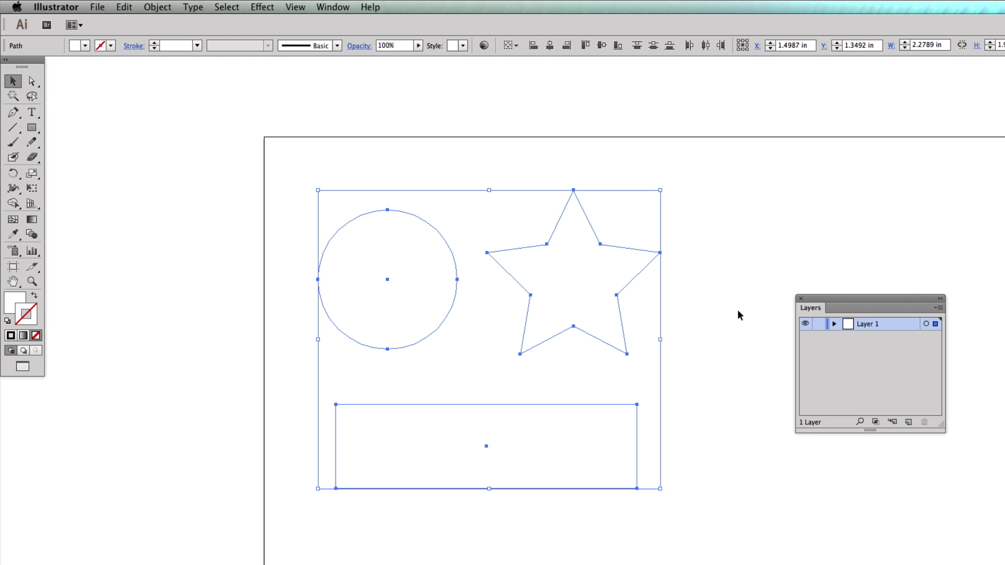
{"action": "double_click", "coordinate": [887, 324]}
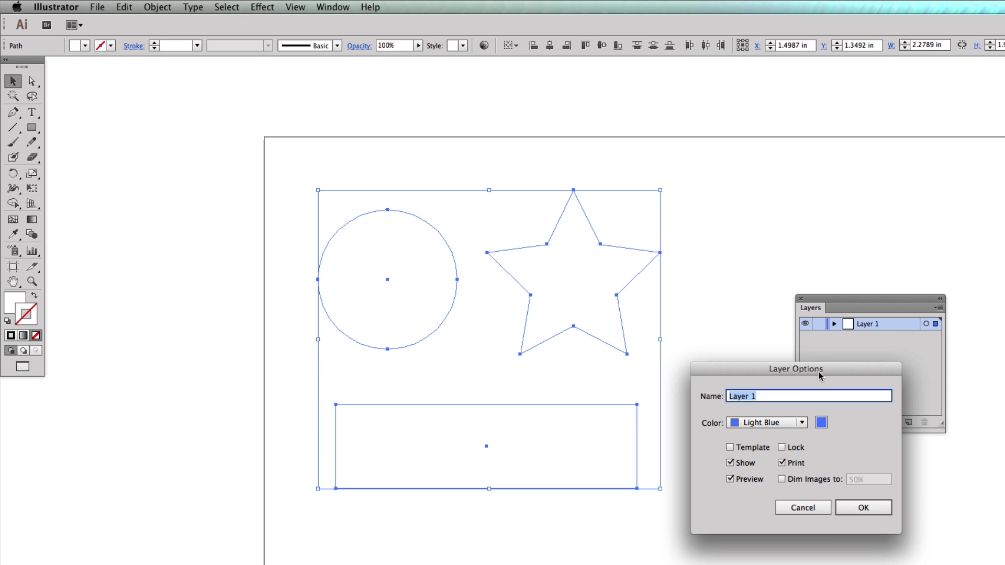
{"action": "type", "text": "SHAPES"}
{"action": "left_click", "coordinate": [765, 422]}
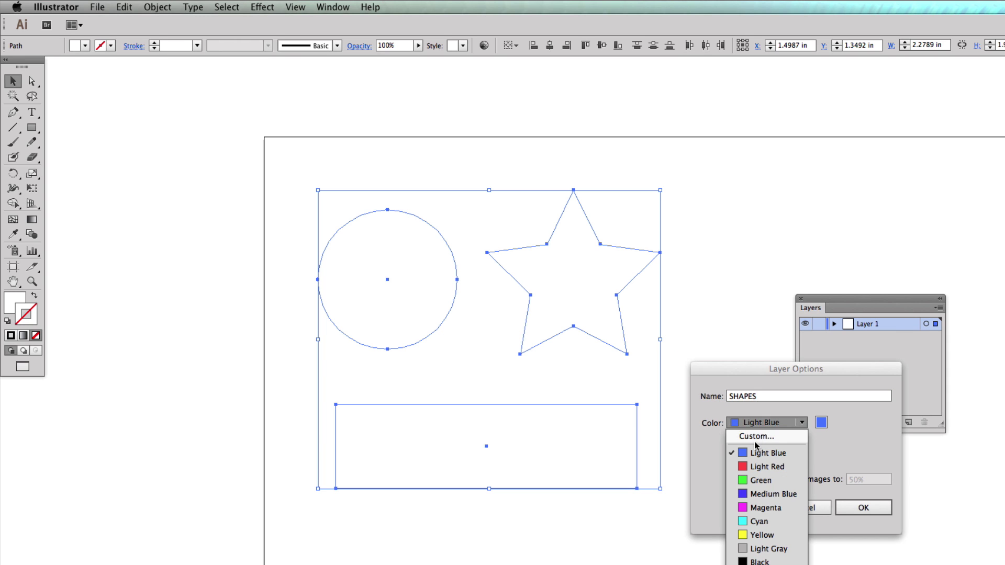
{"action": "left_click", "coordinate": [753, 481]}
{"action": "left_click", "coordinate": [859, 507]}
- Select the three shapes, bring back their green fill by undoing the last change, and deselect them
{"action": "left_click", "coordinate": [754, 210]}
{"action": "left_click_drag", "start_coordinate": [276, 178], "coordinate": [685, 539]}
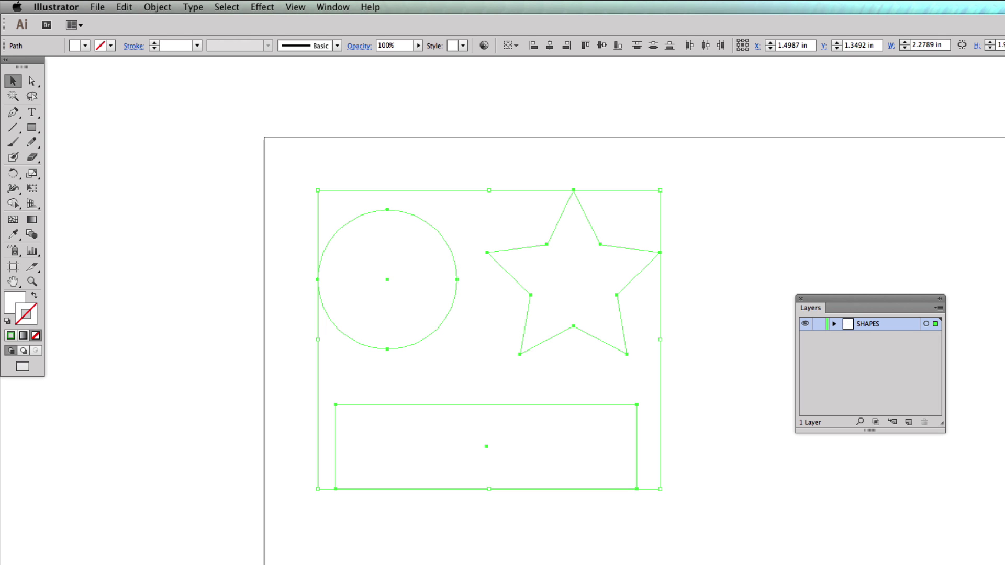
{"action": "key", "text": "ctrl+z"}
{"action": "left_click", "coordinate": [910, 199]}
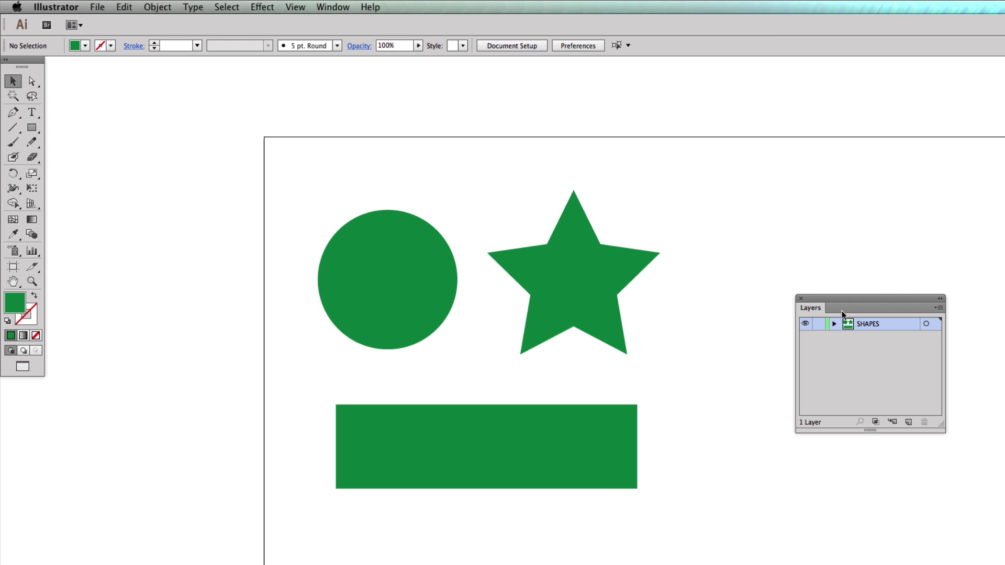
- Hide and reshow the SHAPES layer, and lock it
{"action": "left_click", "coordinate": [806, 326]}
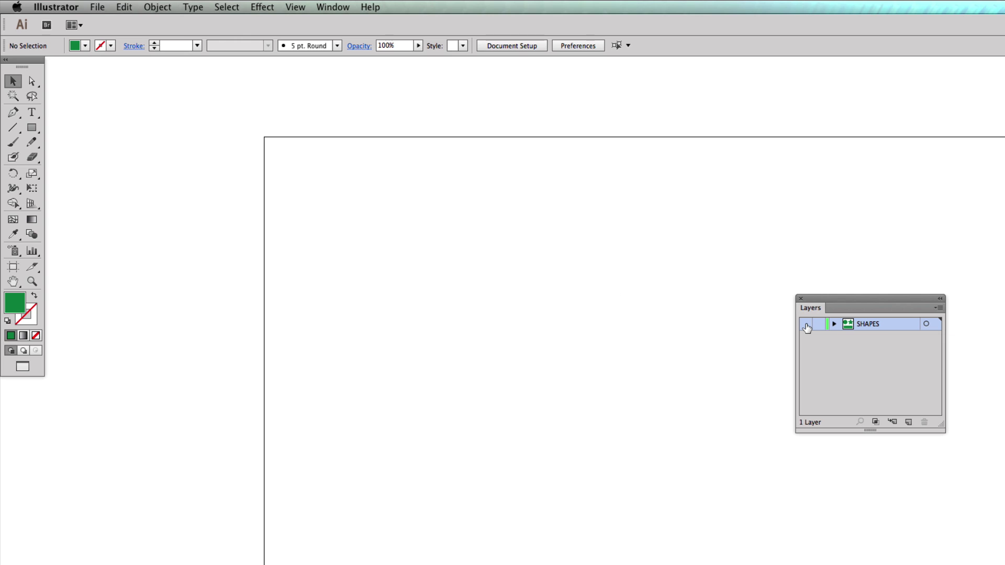
{"action": "left_click", "coordinate": [806, 325]}
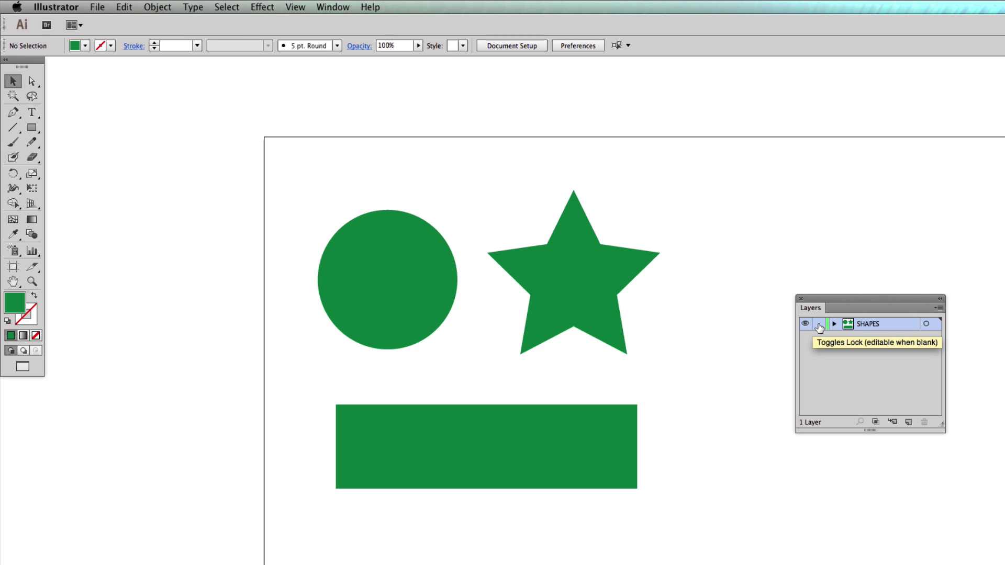
{"action": "left_click", "coordinate": [819, 325]}
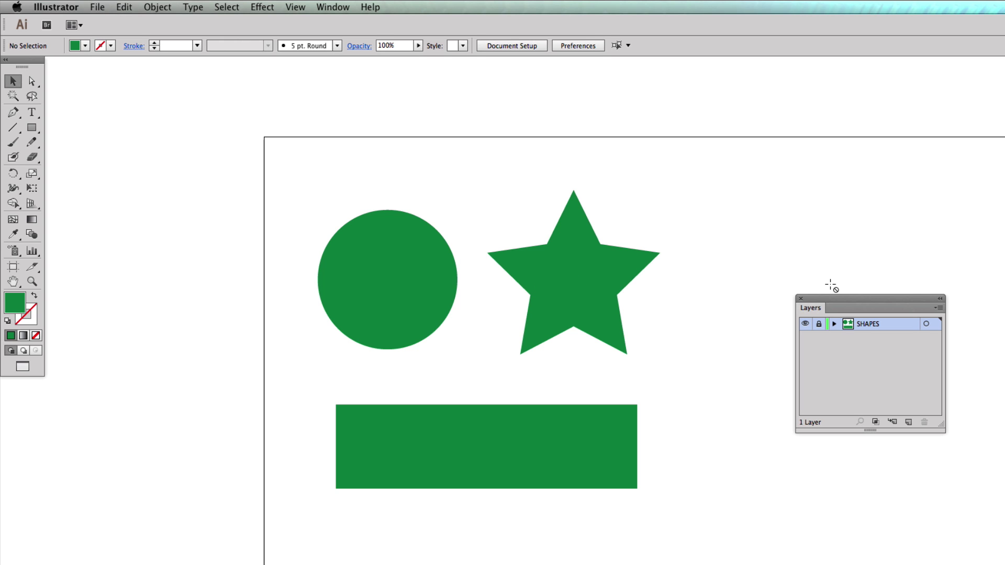
- Expand the SHAPES layer, switch each of its three objects' visibility off and on, and collapse the layer
{"action": "left_click", "coordinate": [834, 324]}
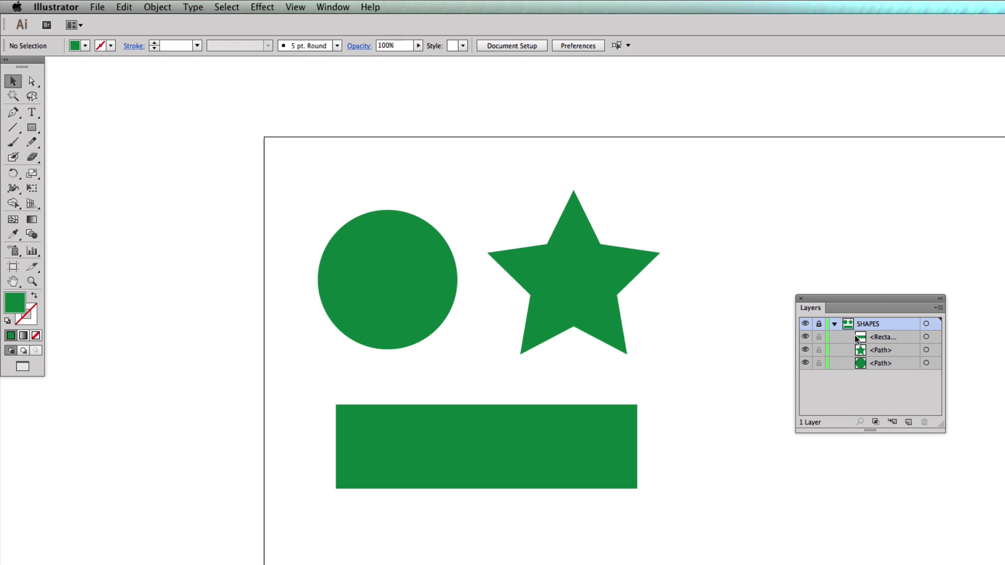
{"action": "left_click", "coordinate": [805, 338]}
{"action": "left_click", "coordinate": [805, 336]}
{"action": "left_click", "coordinate": [805, 349]}
{"action": "left_click", "coordinate": [805, 350]}
{"action": "left_click", "coordinate": [805, 362]}
{"action": "left_click", "coordinate": [805, 363]}
{"action": "left_click", "coordinate": [834, 324]}
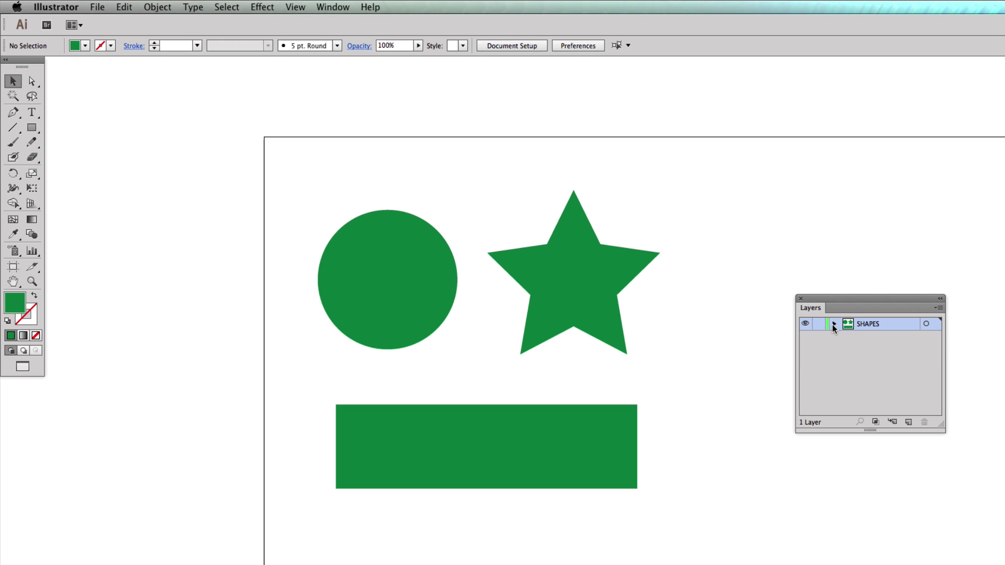
{"action": "left_click", "coordinate": [833, 324]}
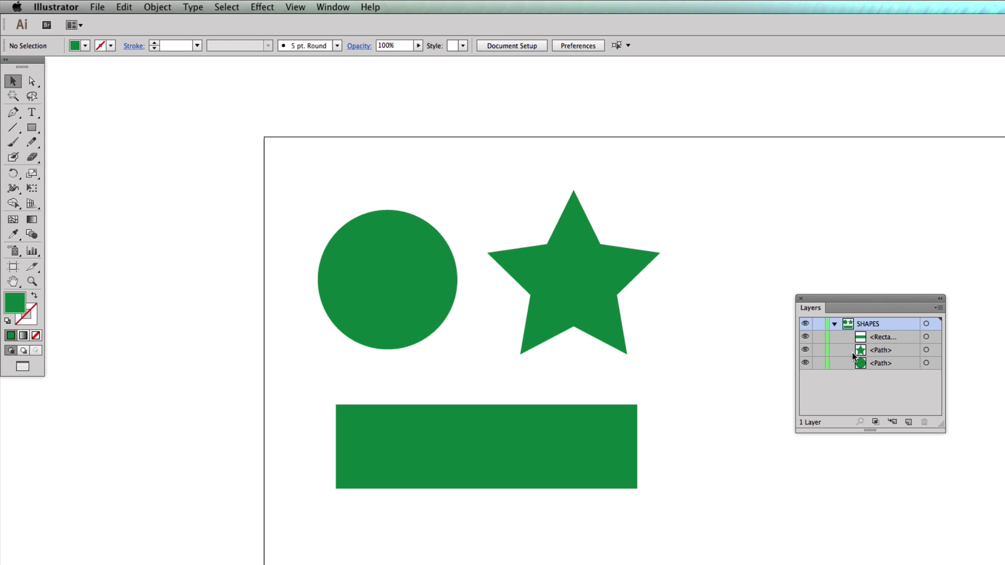
{"action": "left_click", "coordinate": [834, 325]}
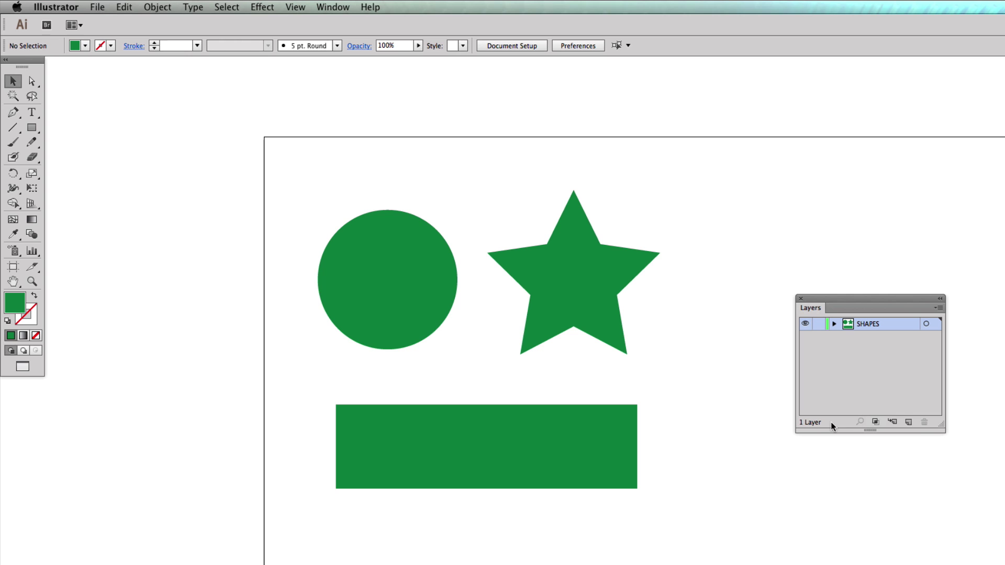
- Add a new layer above SHAPES and review its options, accepting them unchanged
{"action": "left_click", "coordinate": [909, 421]}
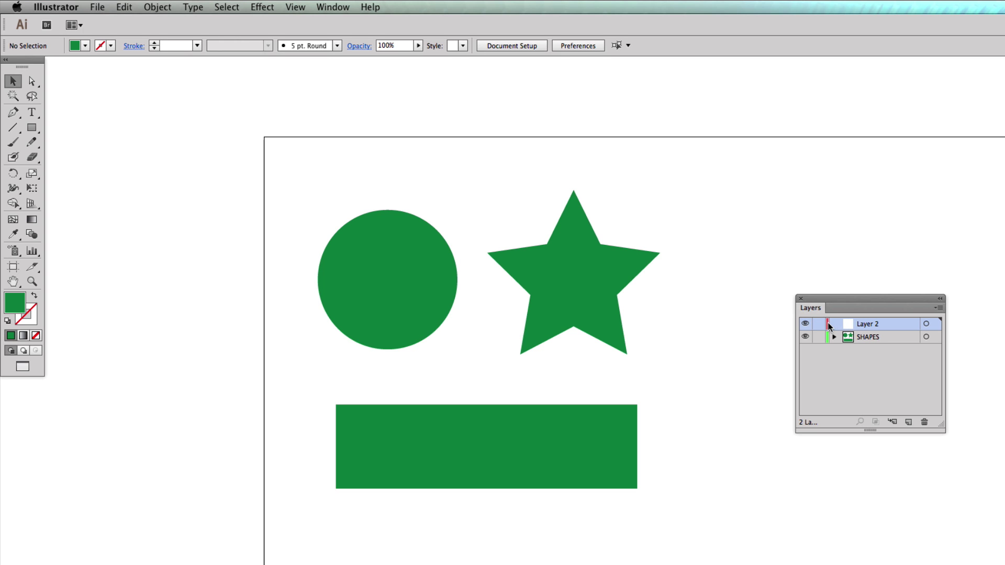
{"action": "double_click", "coordinate": [896, 323]}
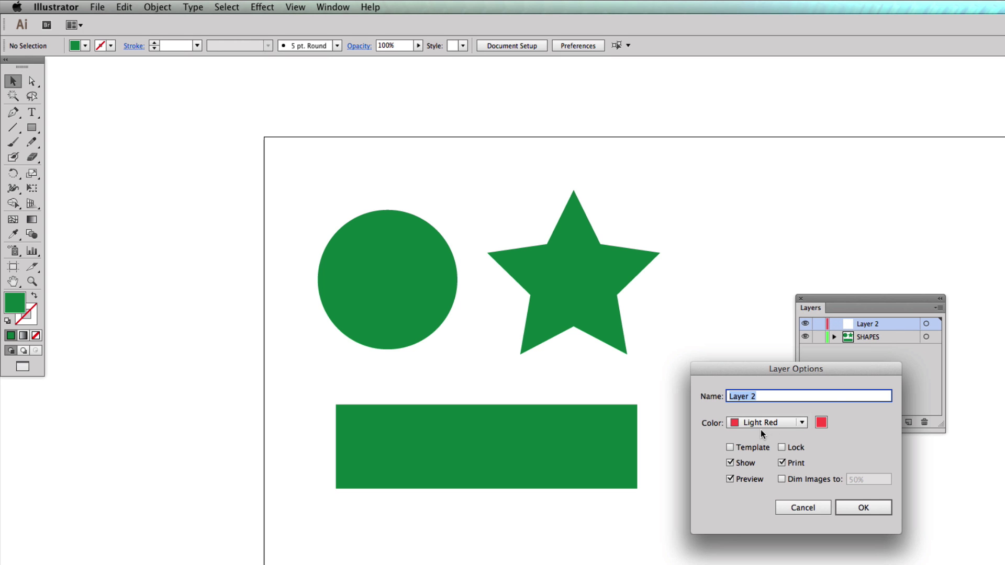
{"action": "left_click", "coordinate": [858, 507]}
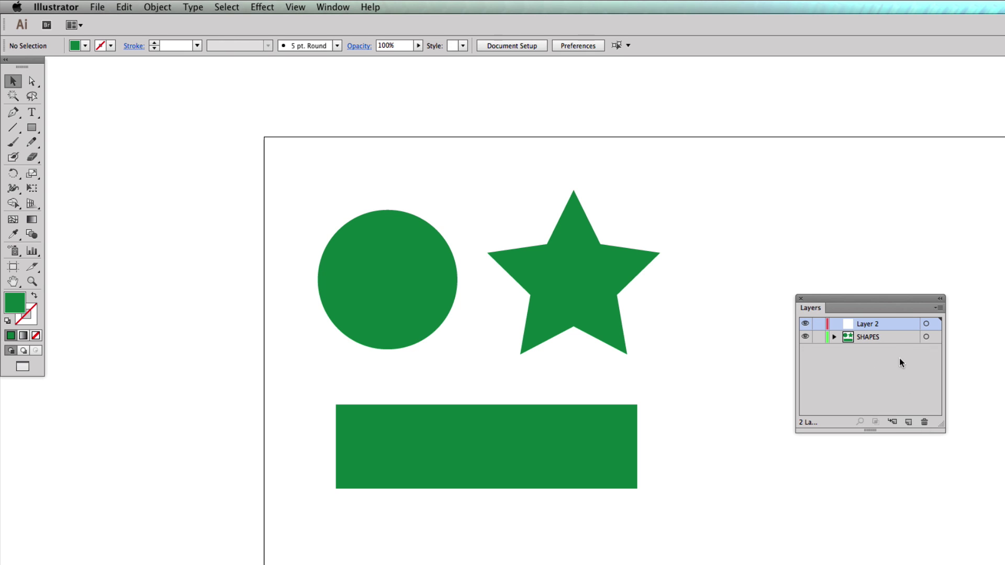
- Add a third layer above the other two and set its colour to Light Blue
{"action": "mouse_move", "coordinate": [888, 323]}
{"action": "left_mouse_down"}
{"action": "mouse_move", "coordinate": [894, 354]}
{"action": "mouse_move", "coordinate": [885, 321]}
{"action": "mouse_move", "coordinate": [890, 339]}
{"action": "mouse_move", "coordinate": [891, 330]}
{"action": "left_mouse_up"}
{"action": "left_click", "coordinate": [909, 424]}
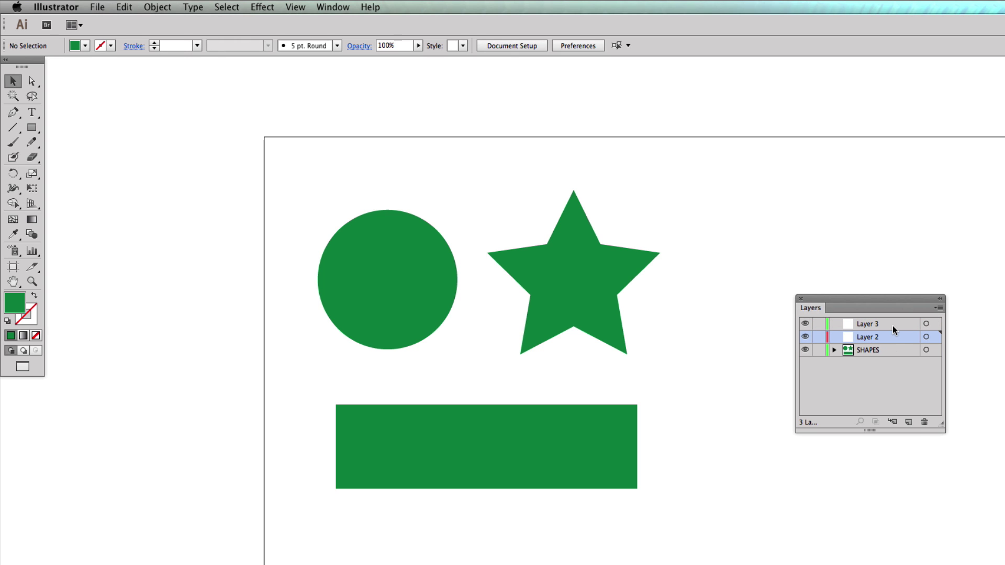
{"action": "double_click", "coordinate": [893, 325]}
{"action": "left_click", "coordinate": [784, 428]}
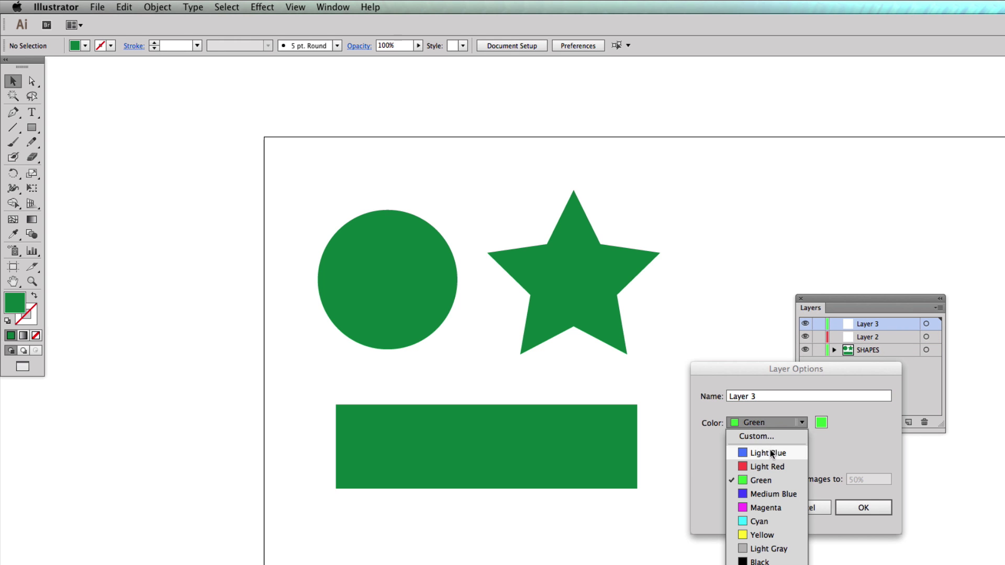
{"action": "left_click", "coordinate": [753, 453]}
{"action": "left_click", "coordinate": [882, 502]}
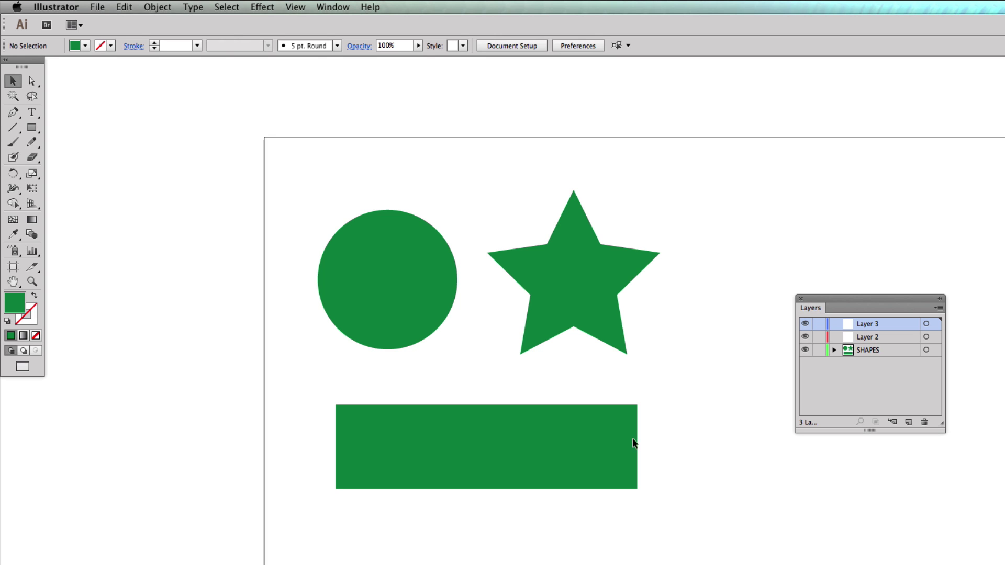
- Move the rectangle from the SHAPES layer to Layer 2 and collapse Layer 2
{"action": "left_click", "coordinate": [610, 443]}
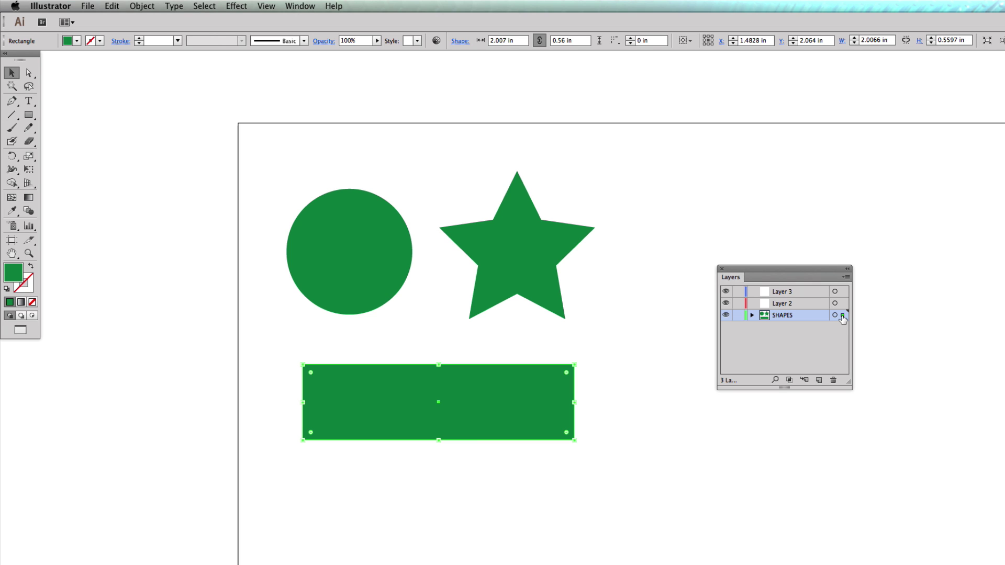
{"action": "left_click_drag", "start_coordinate": [842, 319], "coordinate": [843, 309]}
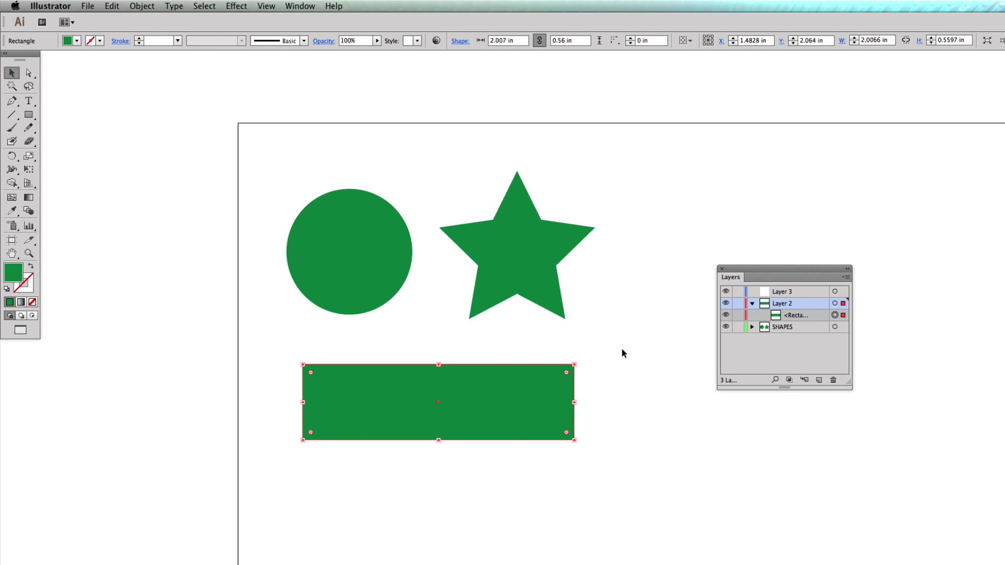
{"action": "left_click", "coordinate": [752, 303]}
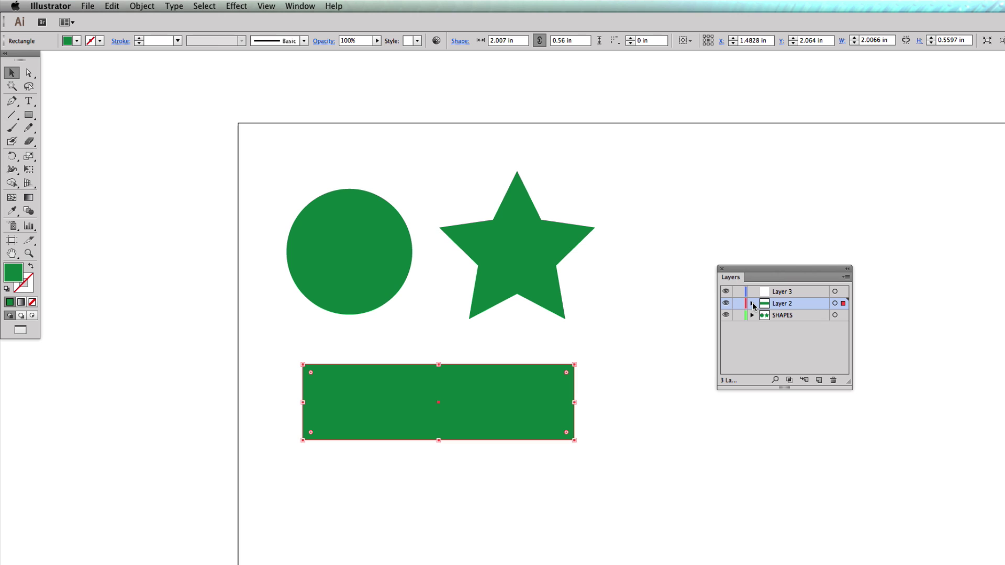
- Rename the SHAPES layer as Layer1
{"action": "type", "text": "LAYER1"}
{"action": "key", "text": "BackSpace"}
{"action": "key", "text": "BackSpace"}
{"action": "key", "text": "BackSpace"}
{"action": "key", "text": "BackSpace"}
{"action": "key", "text": "BackSpace"}
{"action": "type", "text": "ayer1"}
{"action": "key", "text": "Return"}
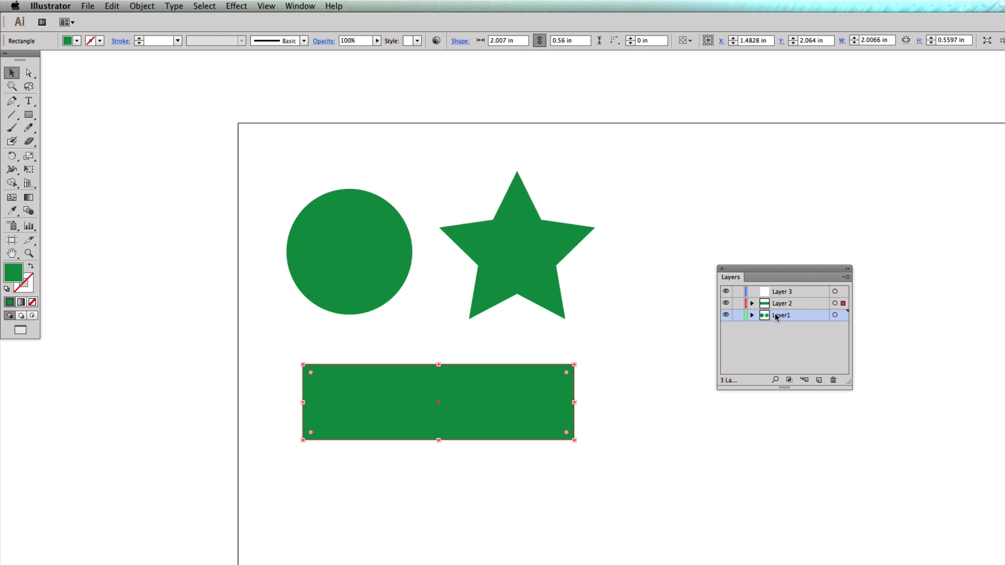
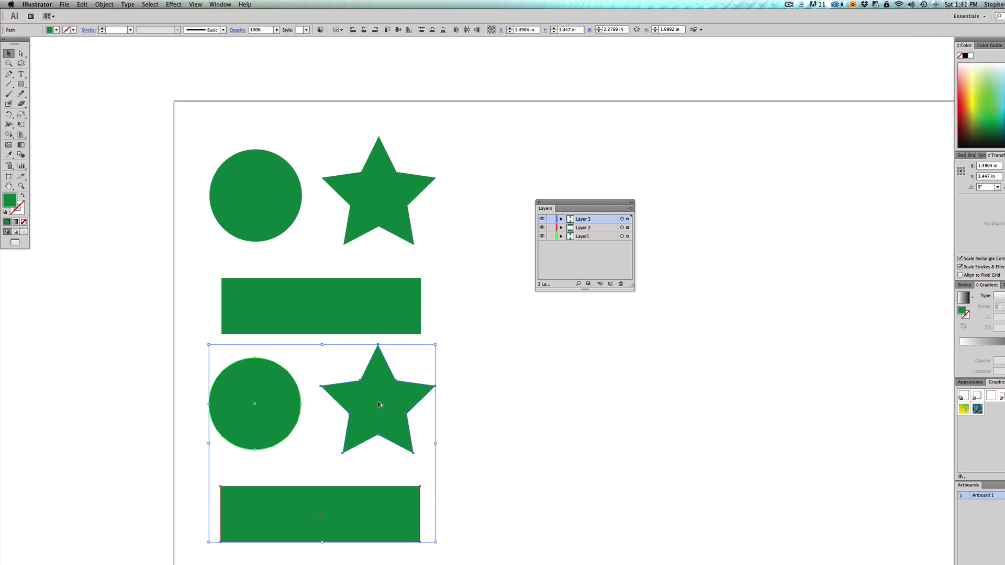
- Duplicate the selected lower circle, star and rectangle about 2.68 in to the right of the originals
{"action": "left_click_drag", "start_coordinate": [379, 404], "coordinate": [645, 411]}
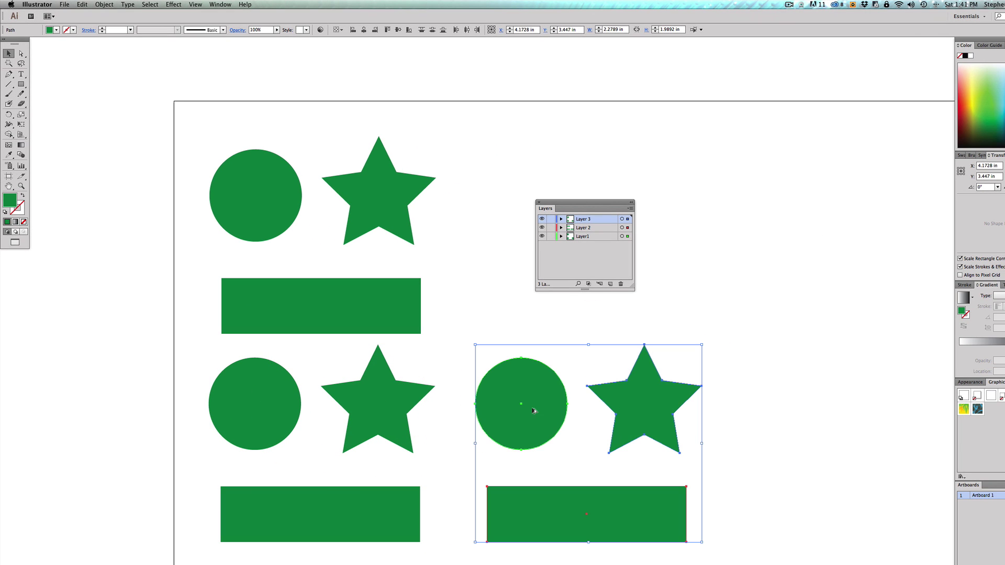
- Select all the artwork on Layer1 and move it to Layer 2
{"action": "left_click", "coordinate": [807, 191]}
{"action": "left_click_drag", "start_coordinate": [749, 216], "coordinate": [750, 200]}
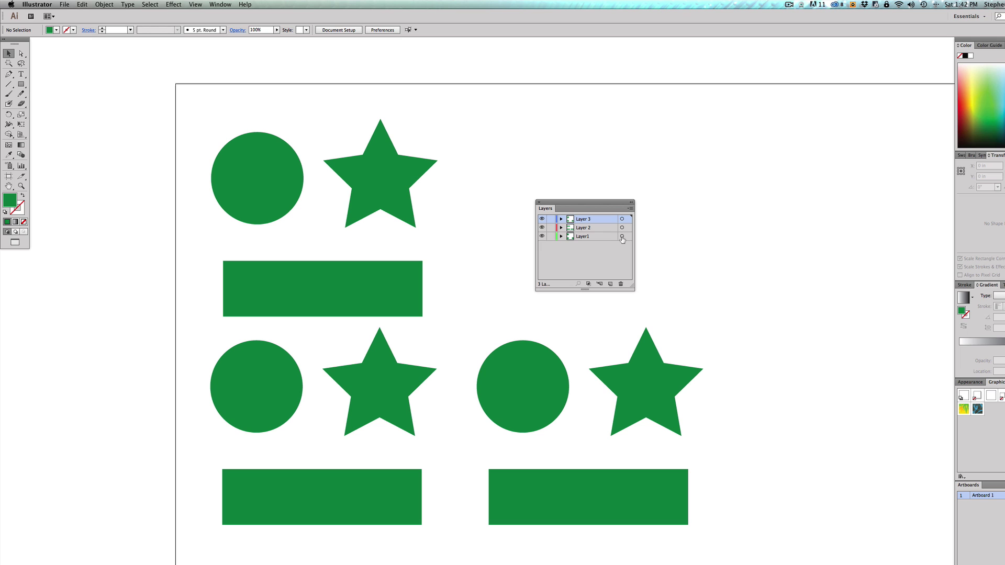
{"action": "left_click", "coordinate": [622, 237]}
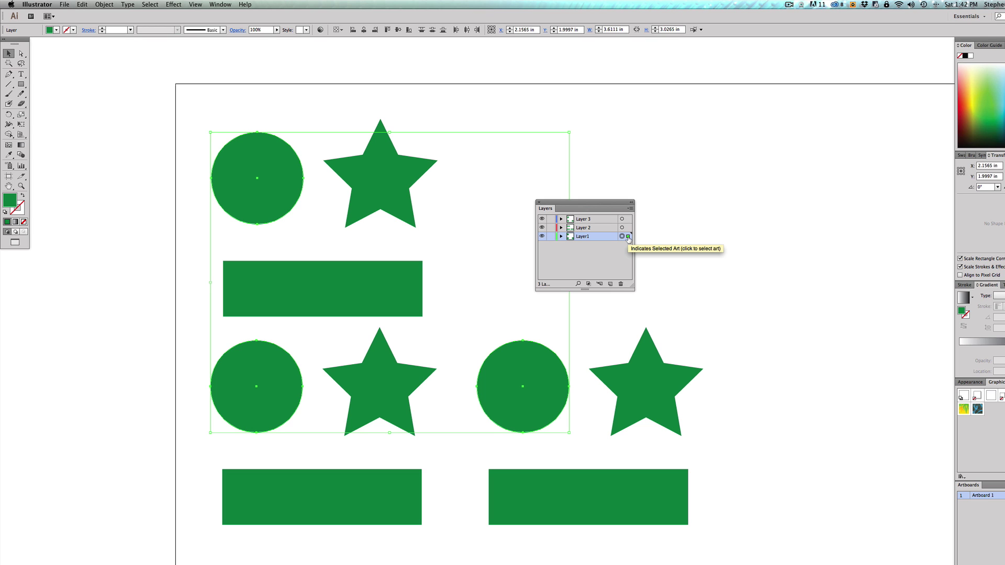
{"action": "left_click_drag", "start_coordinate": [628, 239], "coordinate": [627, 228]}
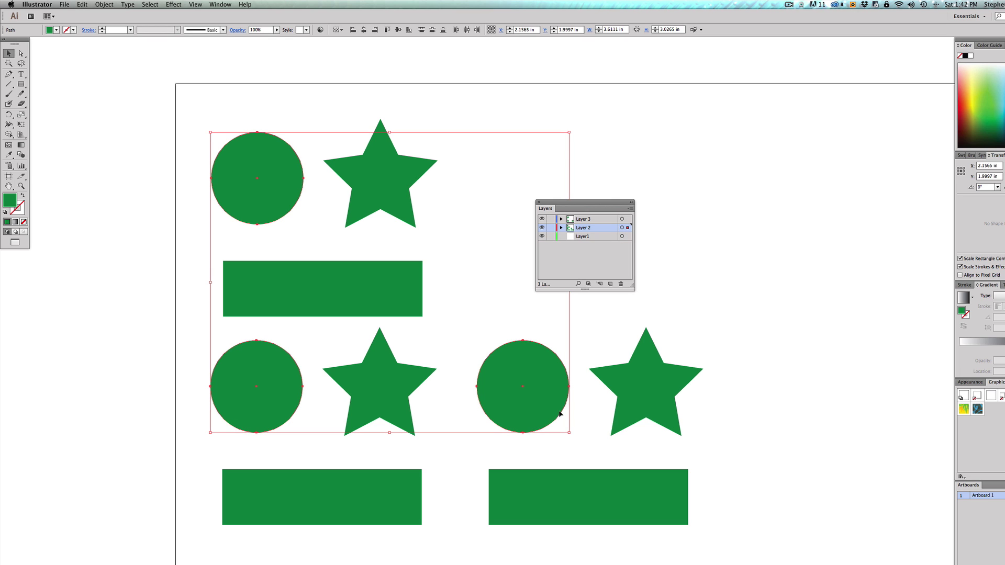
- Select all the artwork on Layer 2 and move it to Layer 3
{"action": "left_click", "coordinate": [588, 259]}
{"action": "left_click", "coordinate": [622, 228]}
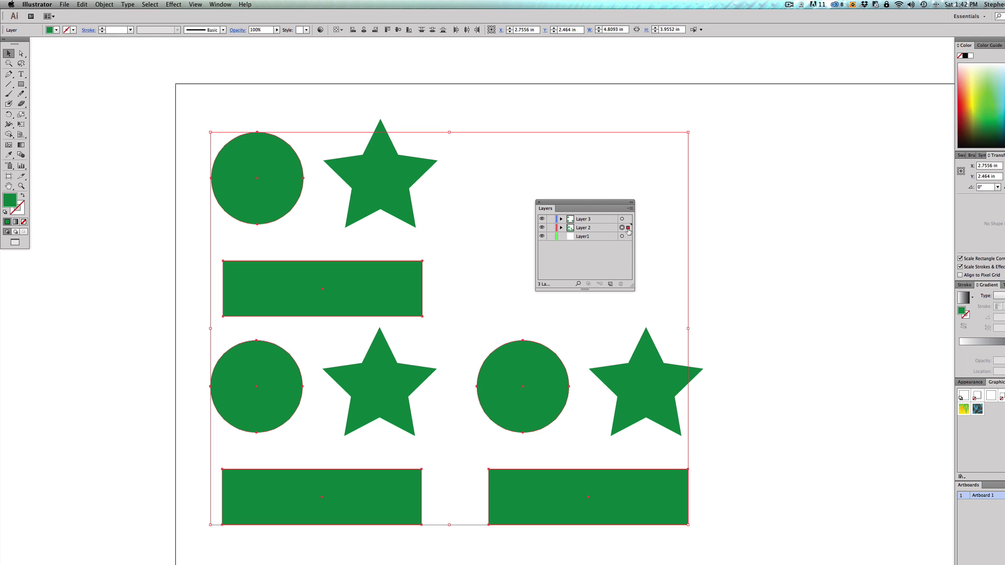
{"action": "left_click_drag", "start_coordinate": [628, 230], "coordinate": [628, 221]}
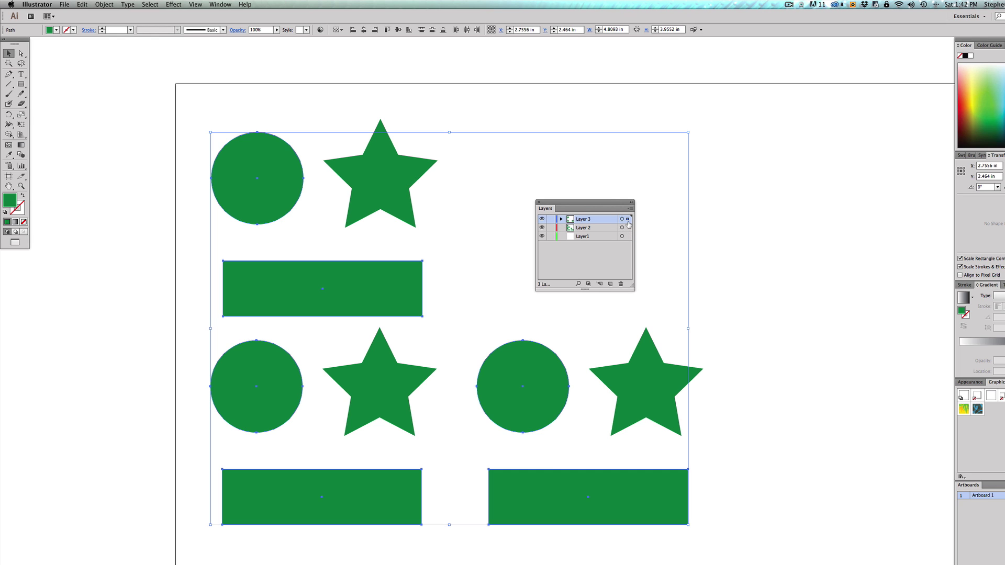
- Clear the selection, then hide Layer 3 and show it again to check which shapes it holds
{"action": "left_click", "coordinate": [571, 261]}
{"action": "left_click", "coordinate": [542, 219]}
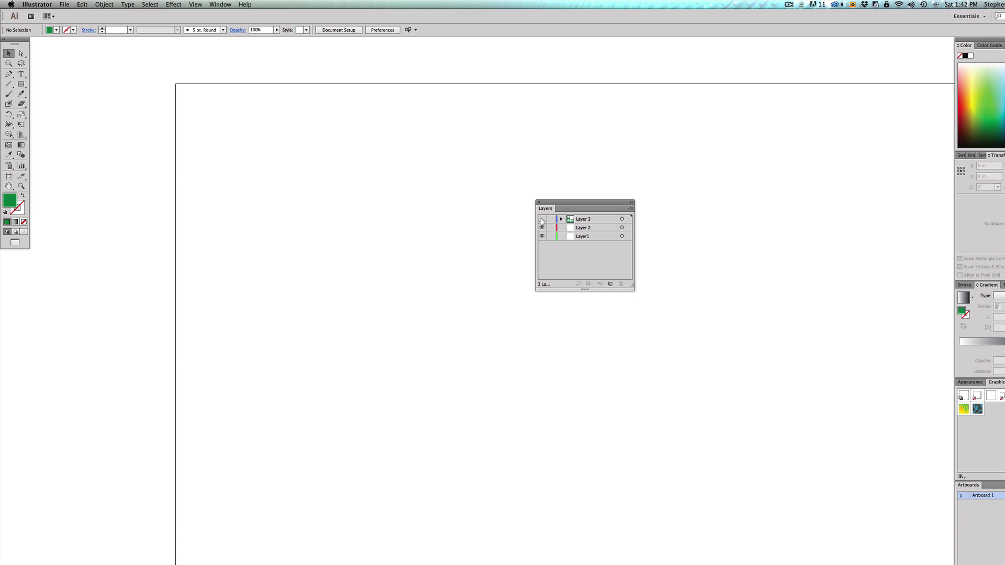
{"action": "left_click", "coordinate": [542, 219]}
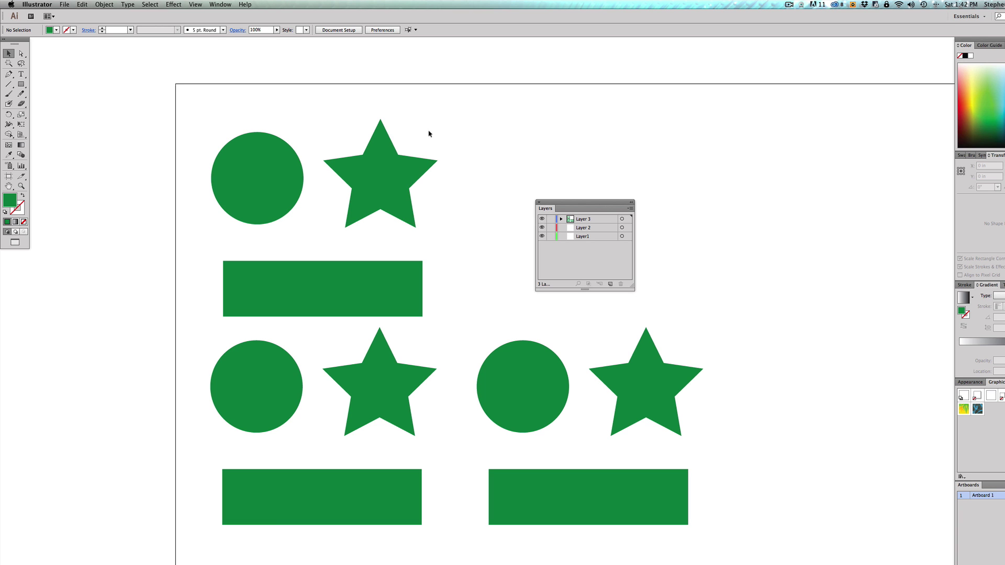
- Move the uppermost circle and star from Layer 3 to Layer 2 and clear the selection
{"action": "left_click", "coordinate": [397, 166]}
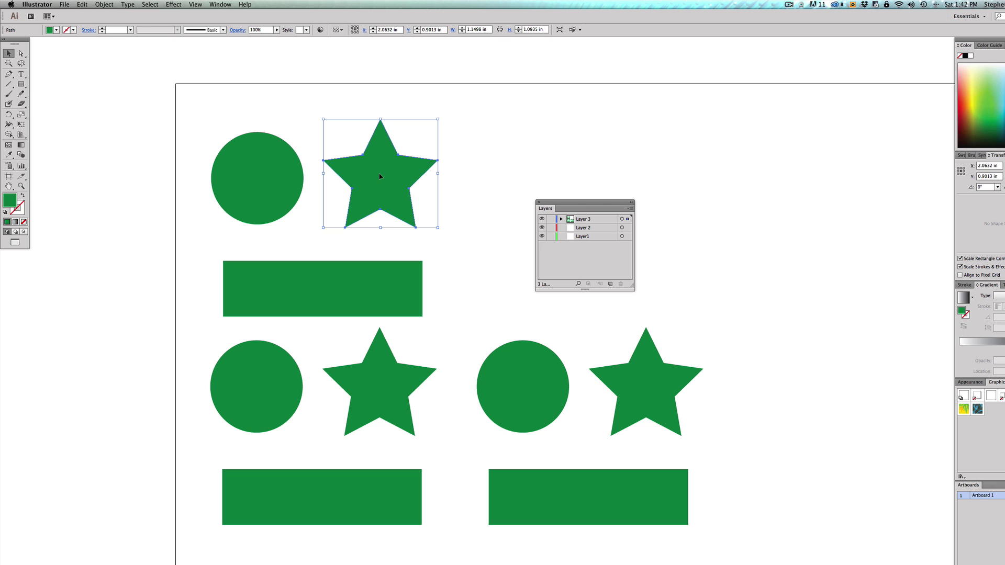
{"action": "left_click", "coordinate": [482, 135]}
{"action": "left_click_drag", "start_coordinate": [466, 127], "coordinate": [263, 197]}
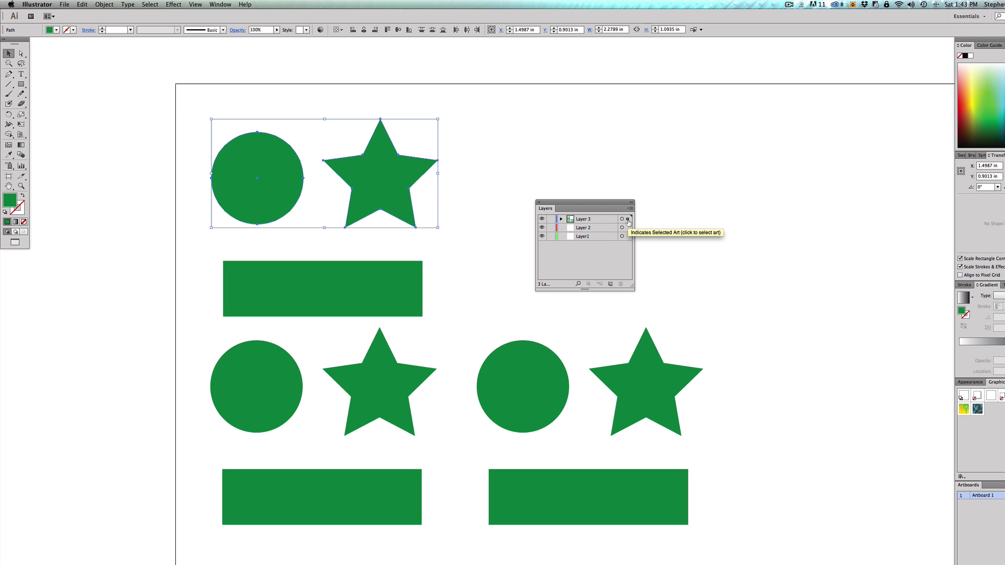
{"action": "left_click_drag", "start_coordinate": [628, 220], "coordinate": [628, 228]}
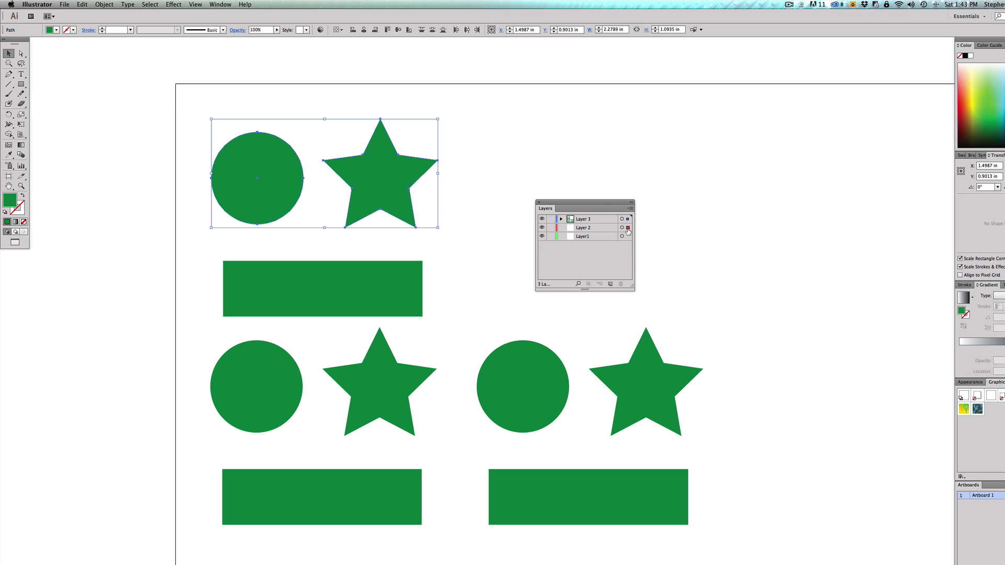
{"action": "left_click", "coordinate": [486, 163]}
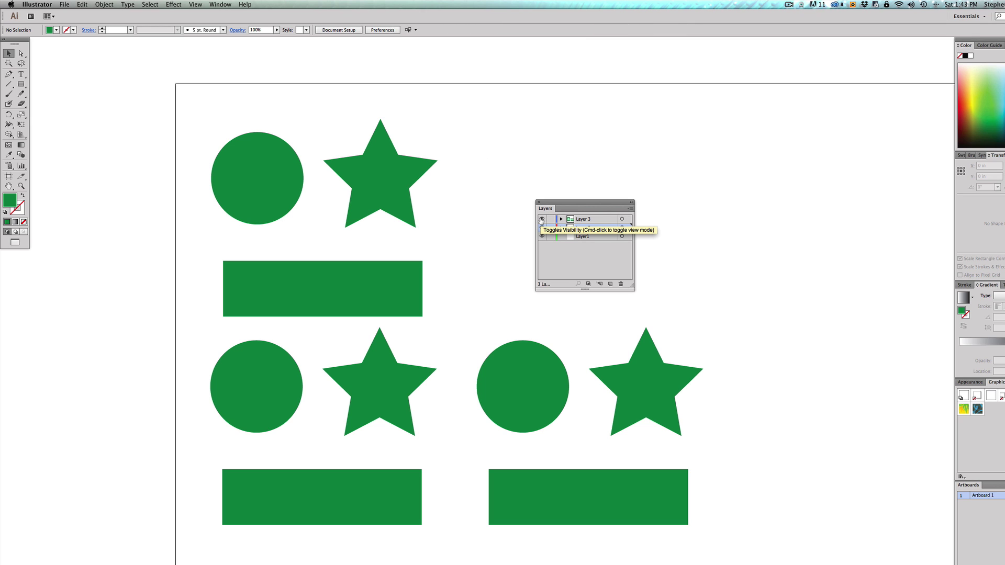
- Hide Layer 3 and Layer 2 in turn and show both again to check their contents
{"action": "left_click", "coordinate": [541, 220]}
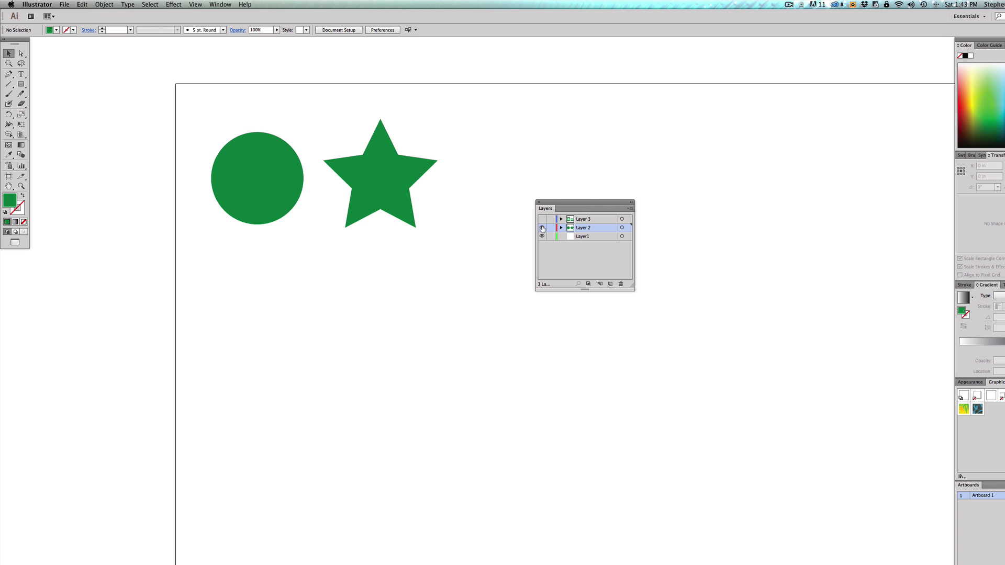
{"action": "left_click", "coordinate": [542, 227]}
{"action": "left_click", "coordinate": [542, 226]}
{"action": "left_click", "coordinate": [542, 220]}
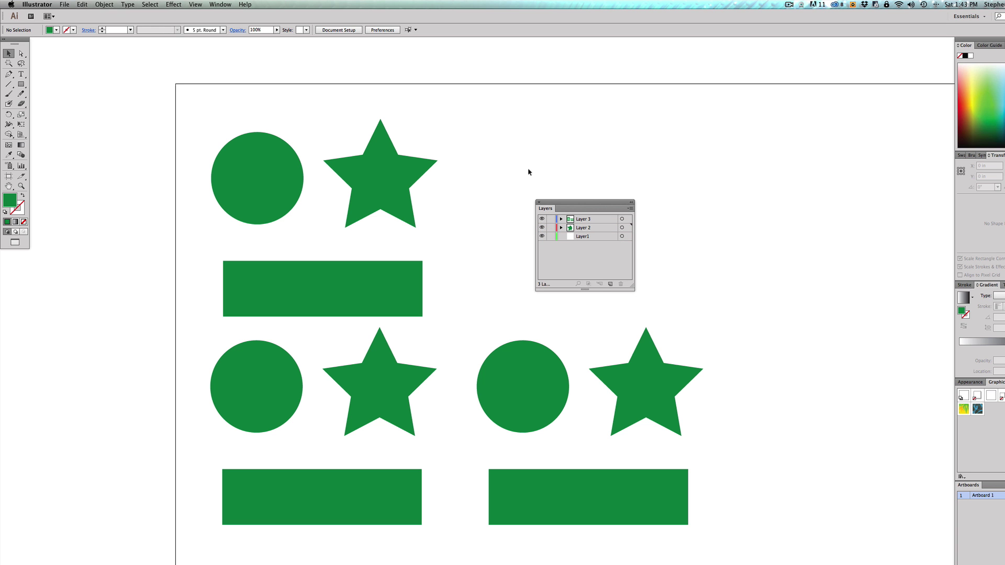
- Locate the uppermost star's object entry in the layer list and collapse Layer 2
{"action": "left_click_drag", "start_coordinate": [465, 145], "coordinate": [322, 229]}
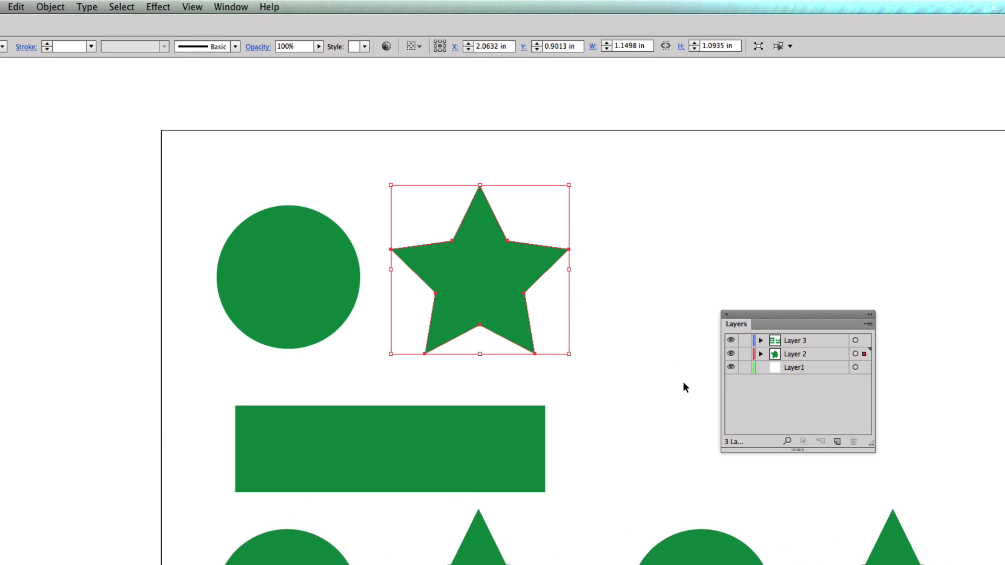
{"action": "left_click", "coordinate": [786, 442]}
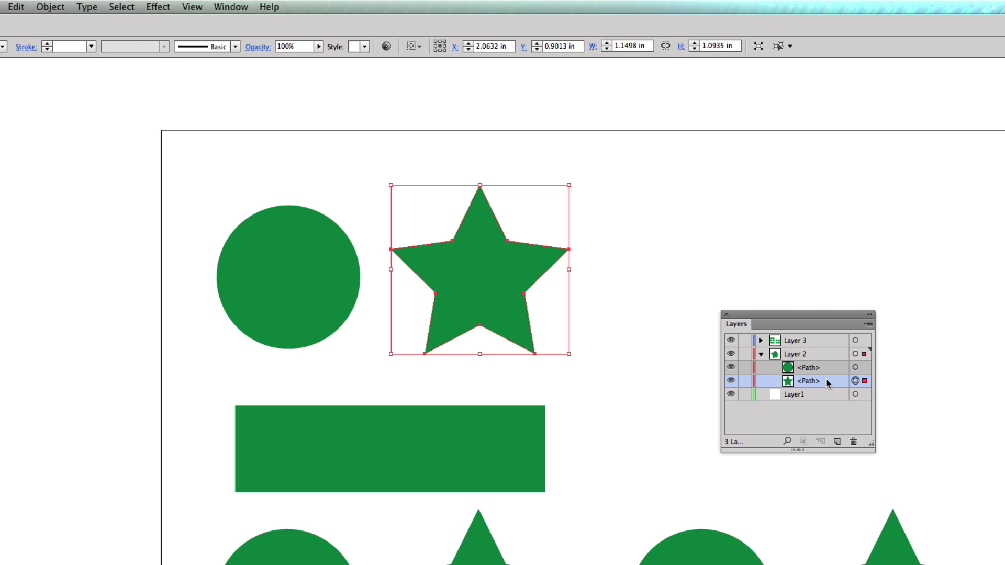
{"action": "left_click", "coordinate": [762, 355]}
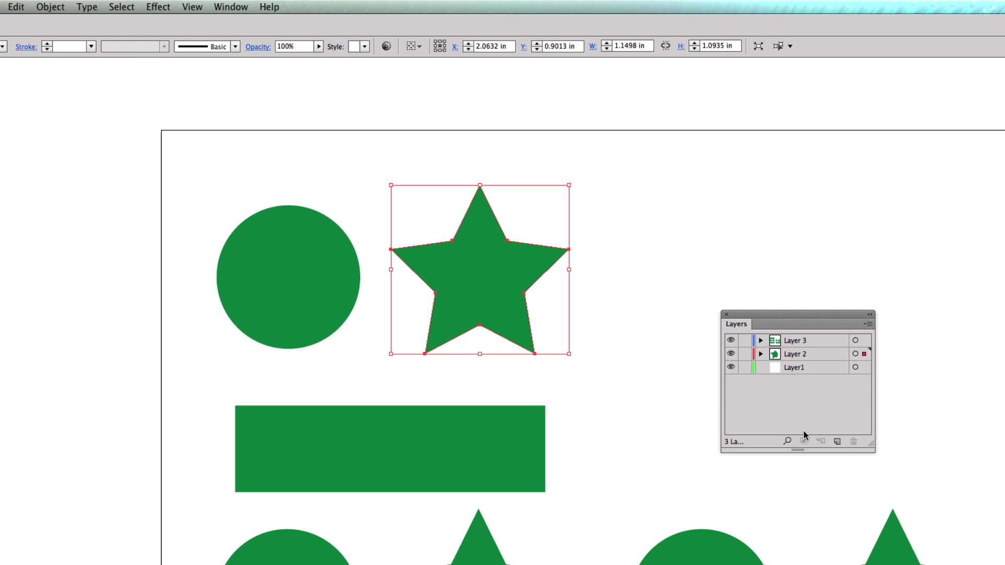
- Make Layer 2 the active layer while the uppermost circle, star and rectangle are selected, and clear the selection
{"action": "left_click", "coordinate": [641, 236]}
{"action": "left_click_drag", "start_coordinate": [640, 233], "coordinate": [268, 317]}
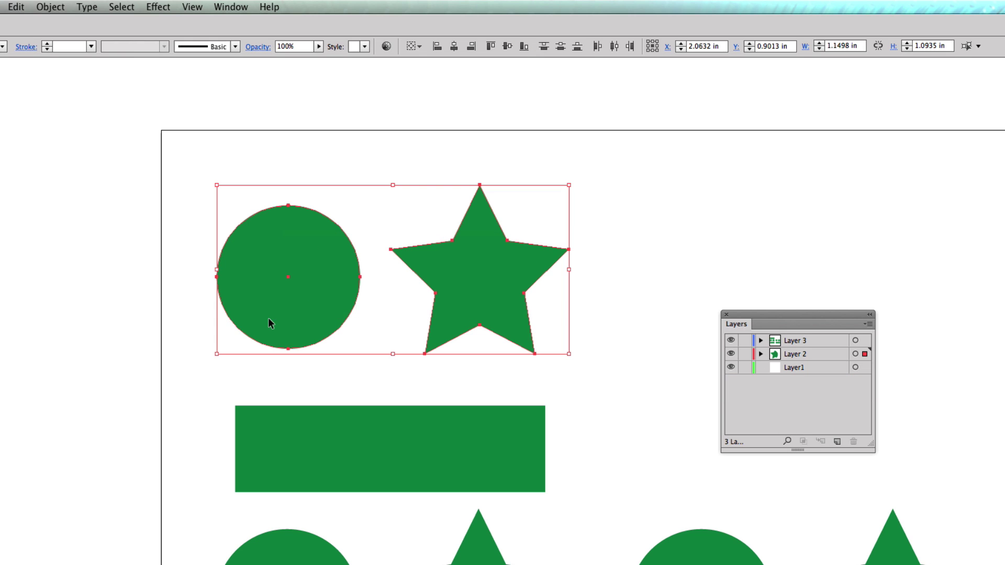
{"action": "left_click", "coordinate": [534, 411], "text": "shift"}
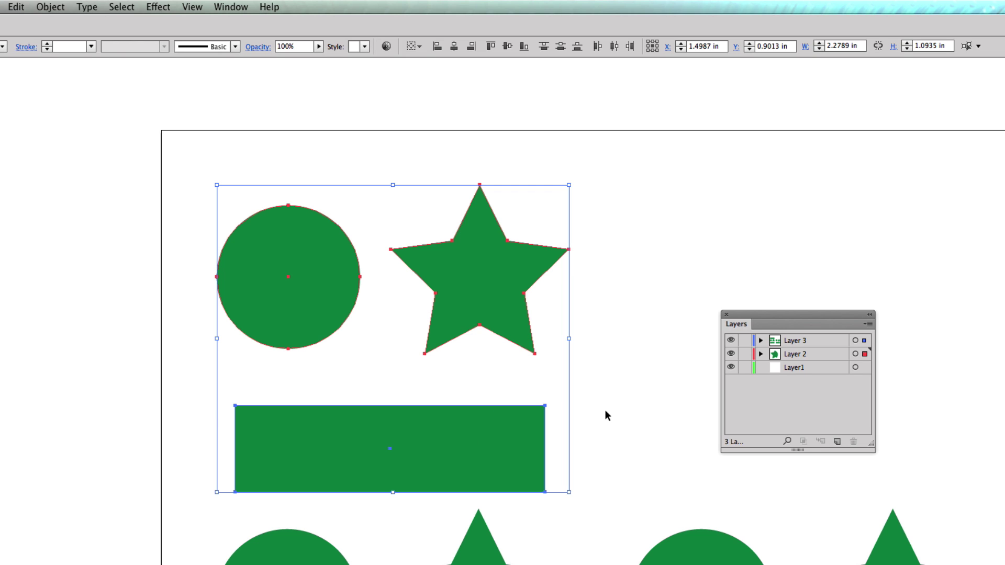
{"action": "left_click", "coordinate": [784, 356]}
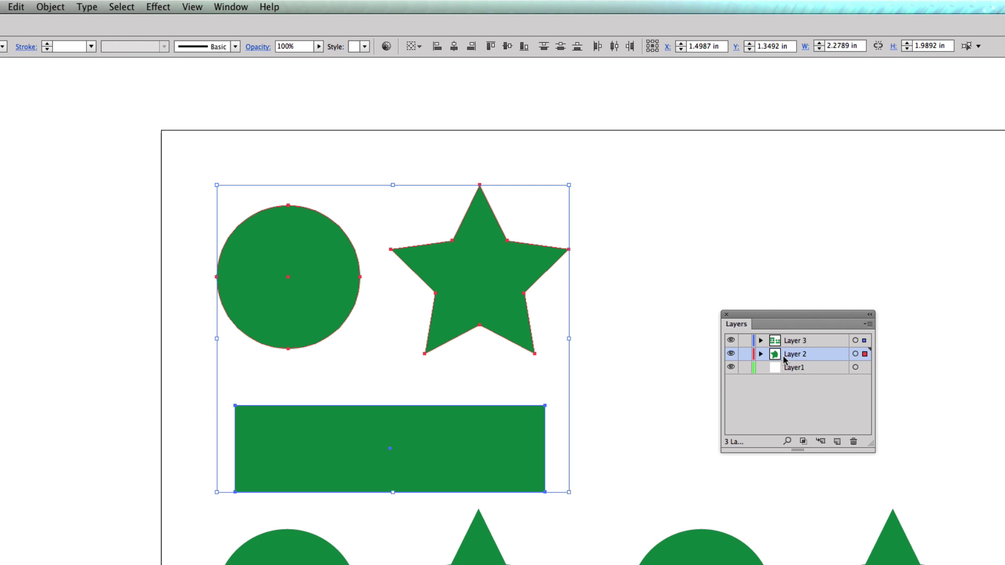
{"action": "left_click", "coordinate": [668, 321]}
{"action": "left_click", "coordinate": [498, 283]}
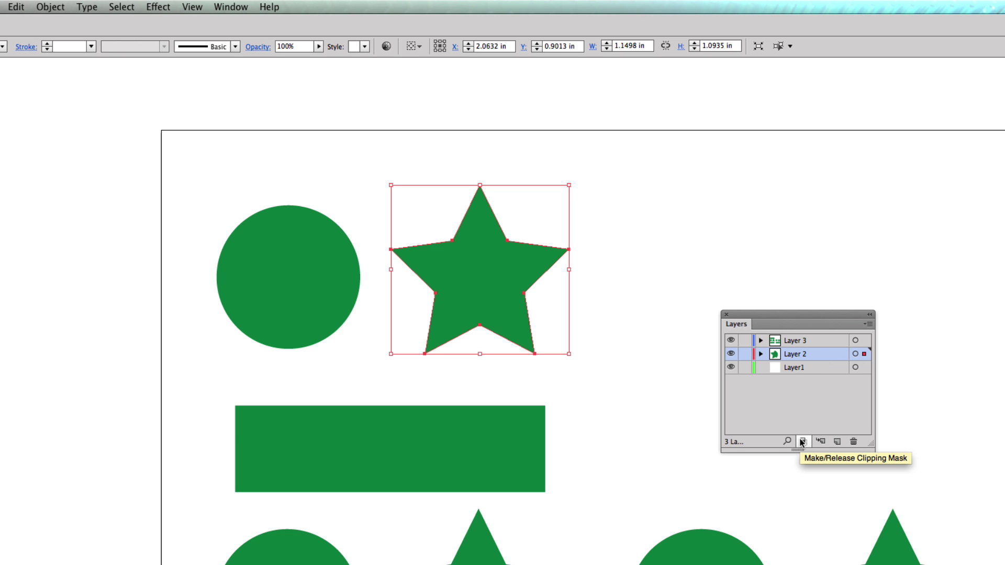
{"action": "left_click", "coordinate": [647, 373]}
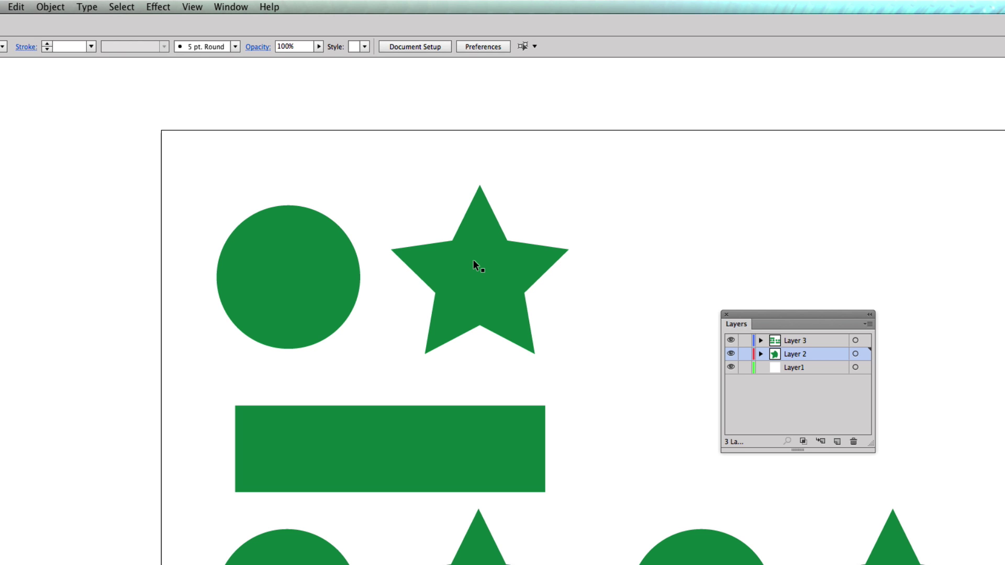
- Try a clipping mask on Layer 2 with the star overlapping the circle, and undo the mask and the move
{"action": "left_click_drag", "start_coordinate": [473, 260], "coordinate": [347, 269]}
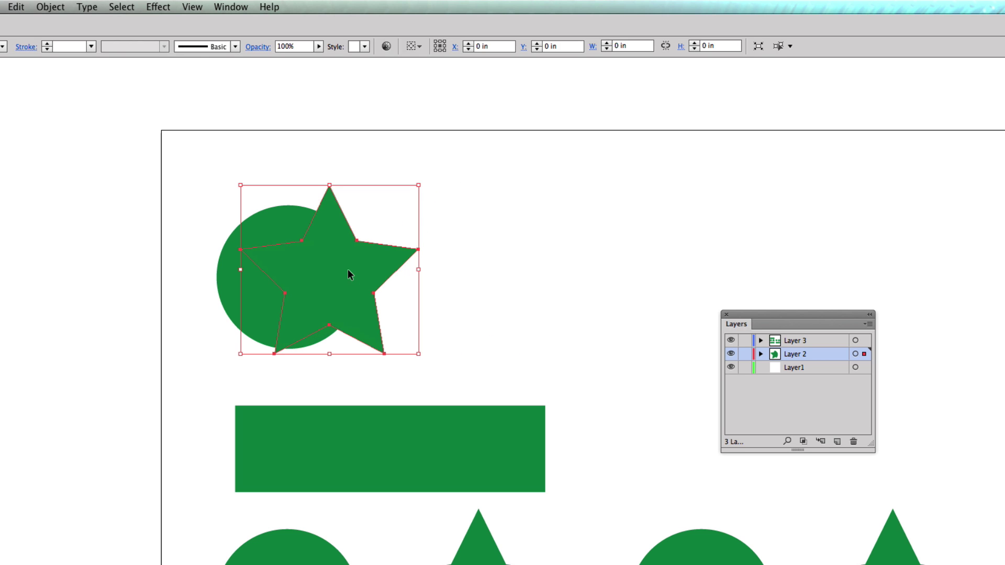
{"action": "left_click_drag", "start_coordinate": [498, 333], "coordinate": [189, 264]}
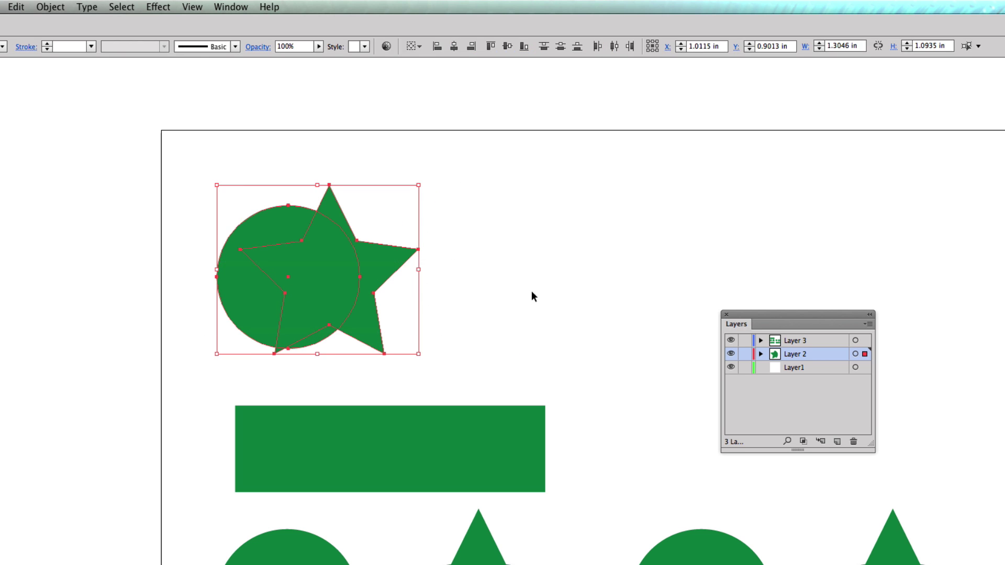
{"action": "left_click", "coordinate": [804, 443]}
{"action": "key", "text": "super+z"}
{"action": "key", "text": "super+z"}
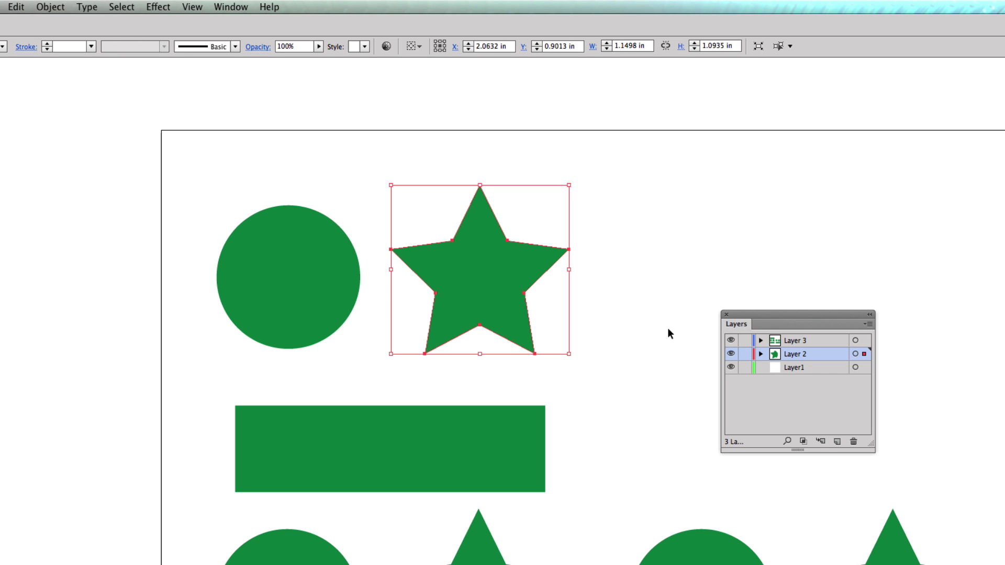
- Create a new sublayer inside Layer 2 and collapse Layer 2
{"action": "left_click", "coordinate": [820, 443]}
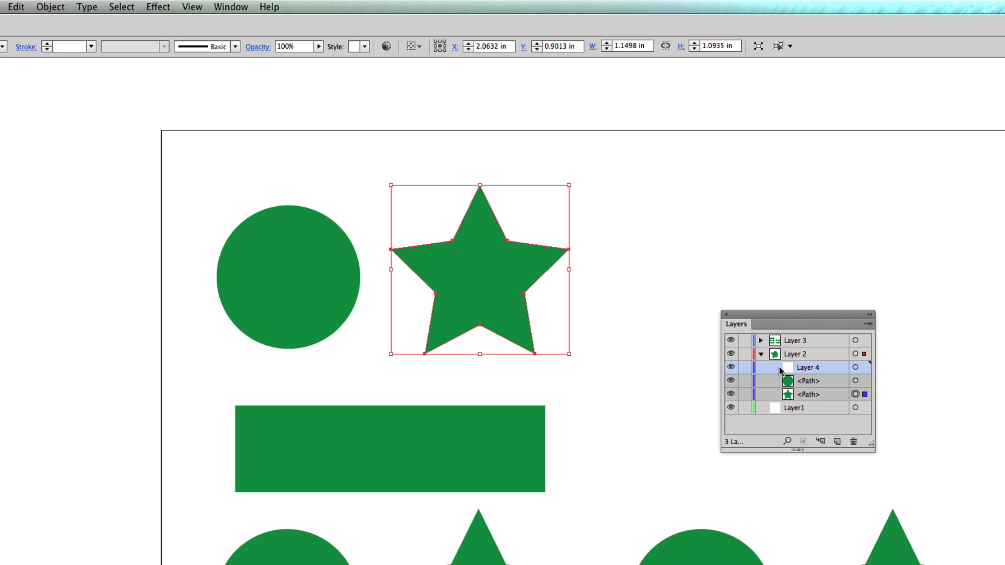
{"action": "left_click", "coordinate": [761, 356]}
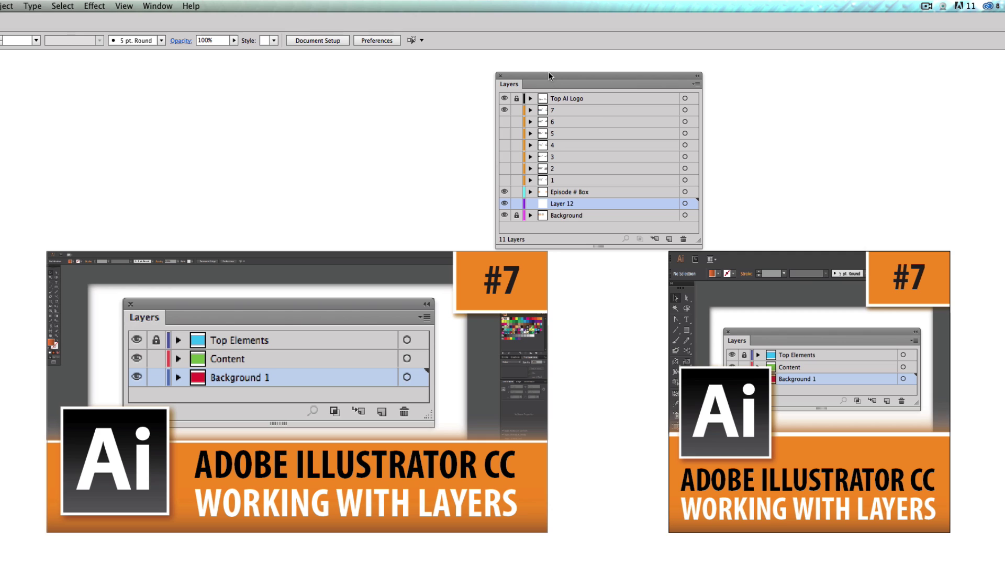
- Move the Layers panel slightly higher above the #7 banner artwork
{"action": "left_click_drag", "start_coordinate": [549, 76], "coordinate": [548, 69]}
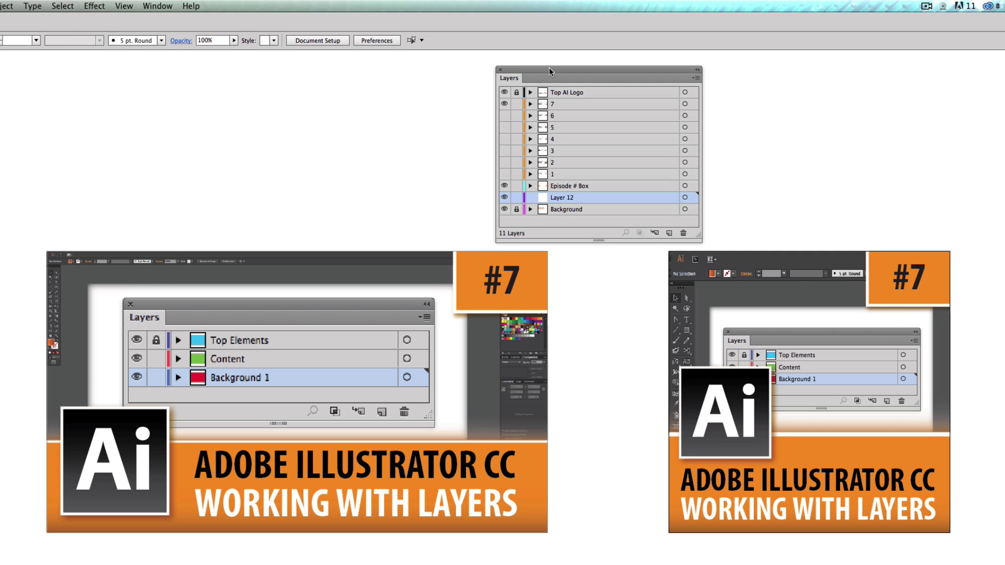